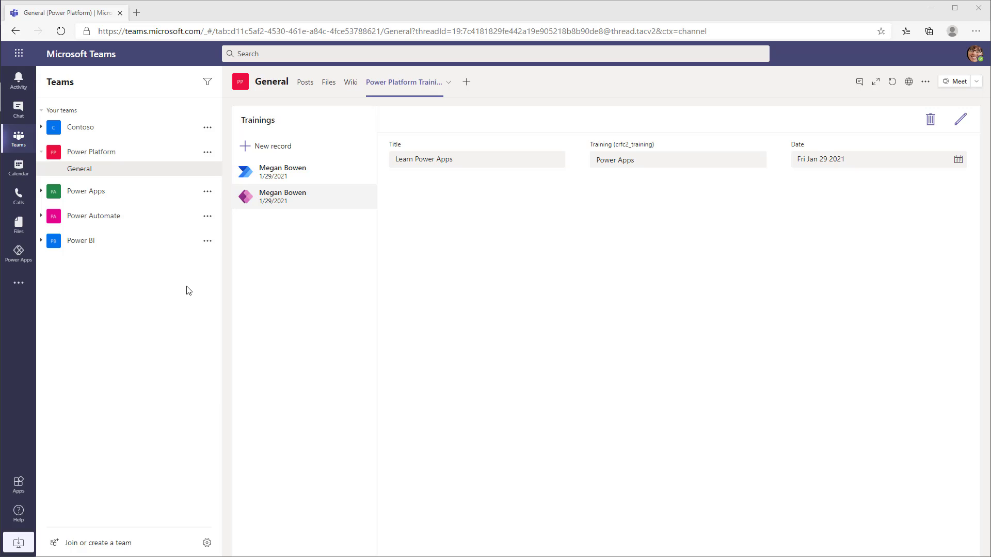
# - Open the Power Platform Trainings canvas app of the Power Platform team for editing in Power Apps
pyautogui.click(20, 254)
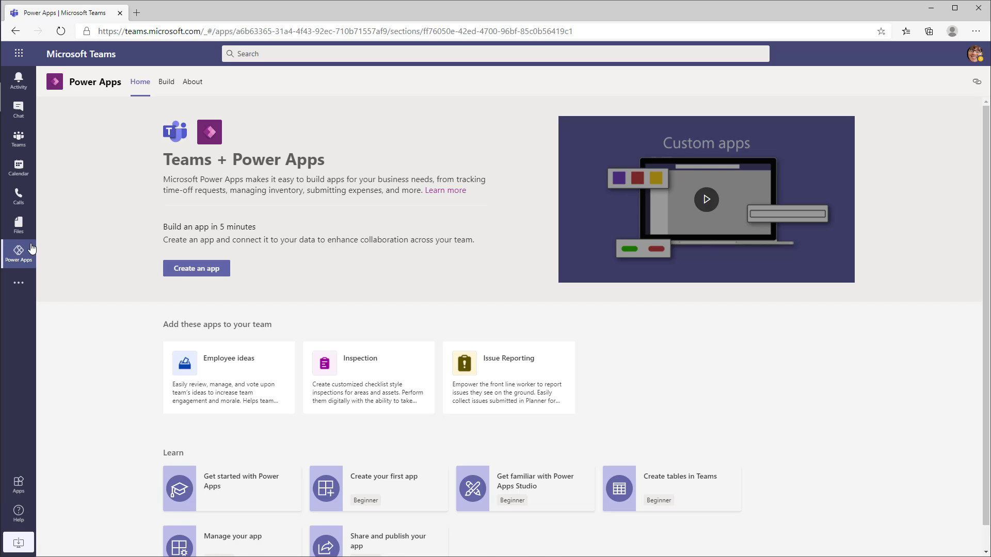
pyautogui.click(164, 84)
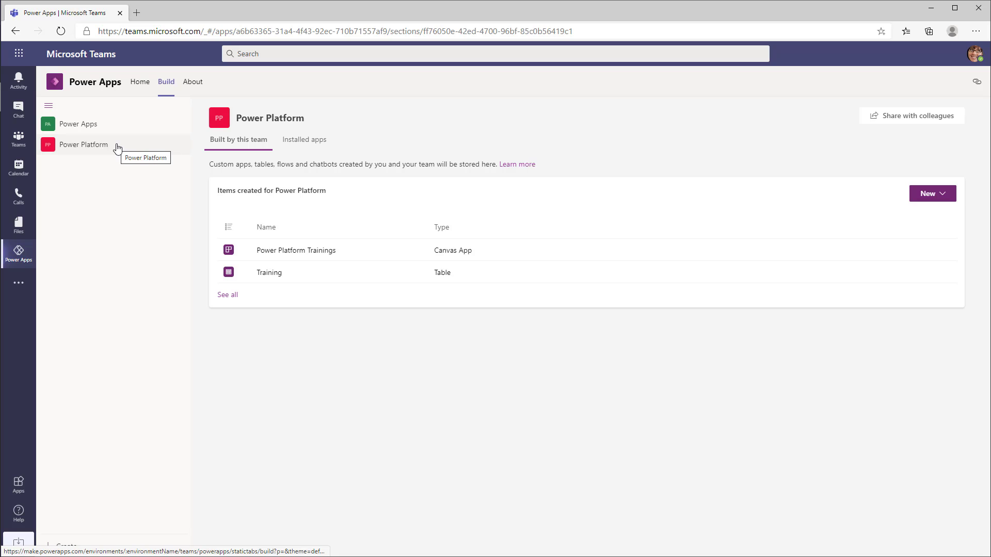
pyautogui.click(222, 295)
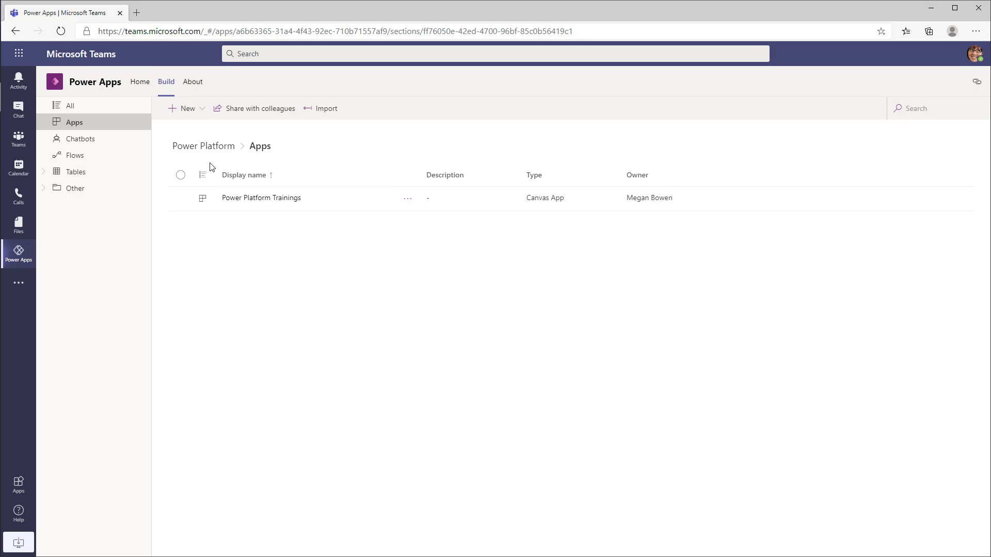
pyautogui.click(263, 202)
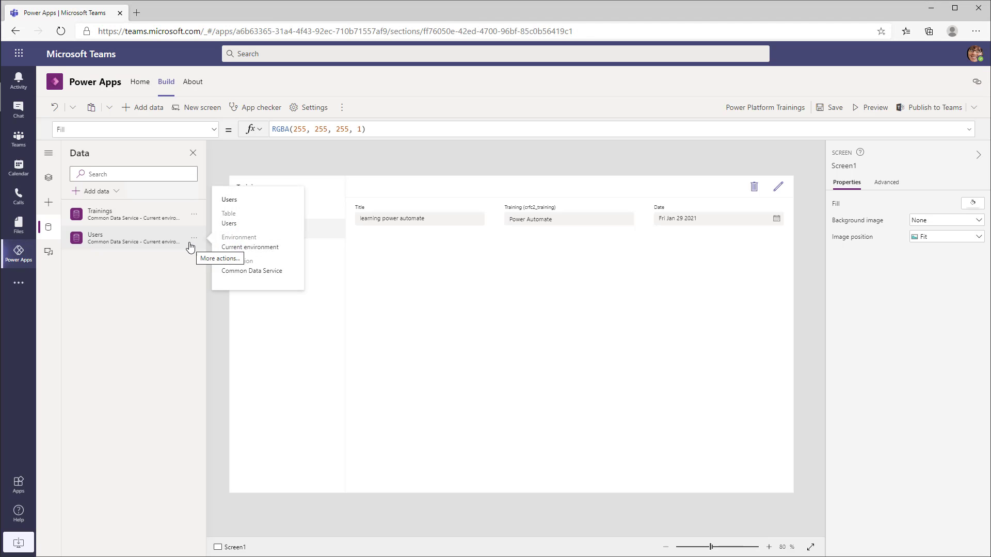
# - View the Trainings table's data and examine the options available in its Training column
pyautogui.moveTo(110, 215)
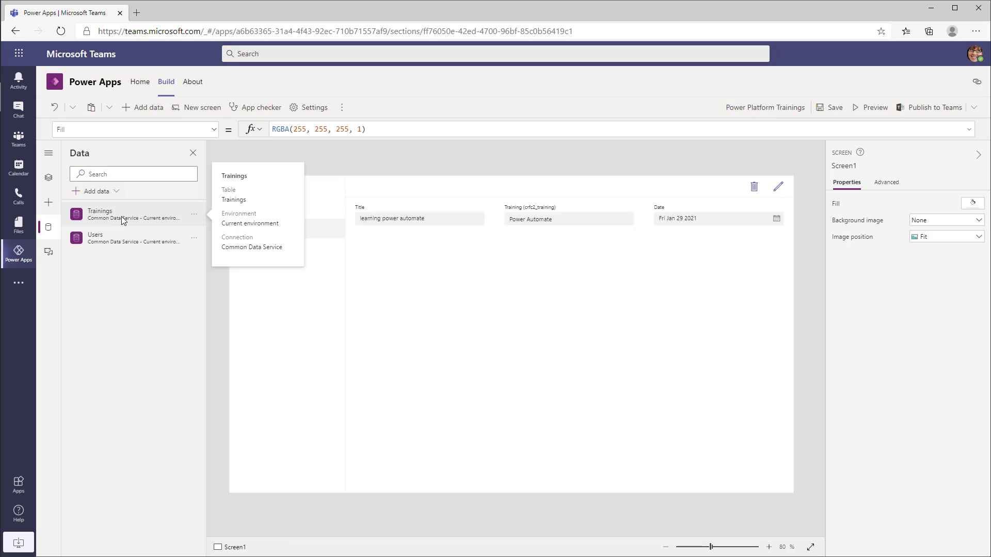
pyautogui.click(194, 219)
pyautogui.click(212, 238)
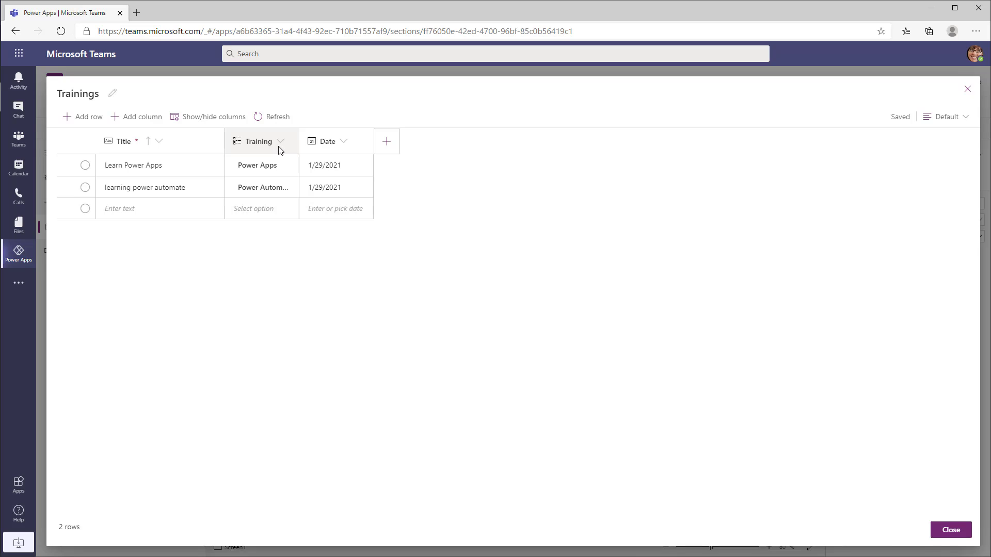
pyautogui.click(281, 168)
pyautogui.click(290, 169)
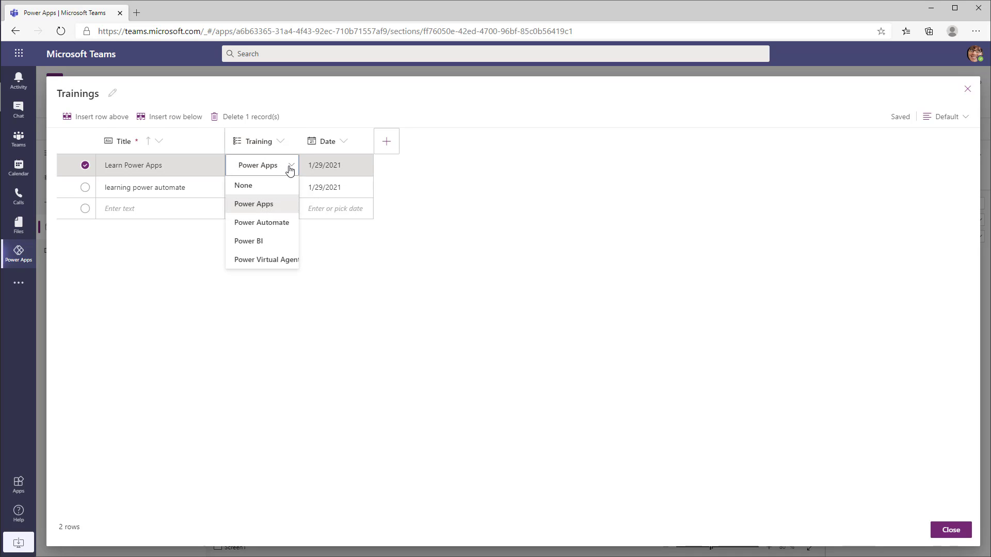
pyautogui.click(376, 164)
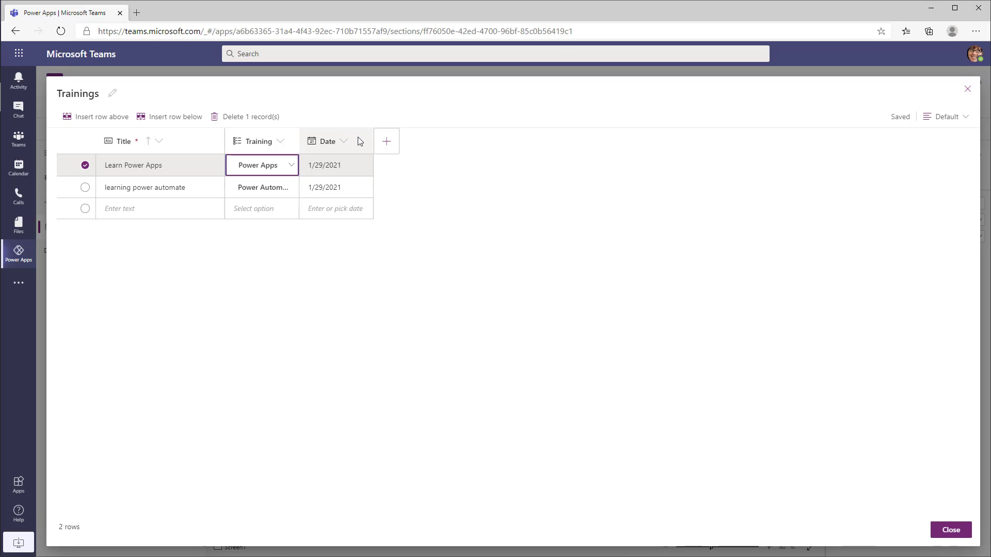
pyautogui.click(968, 88)
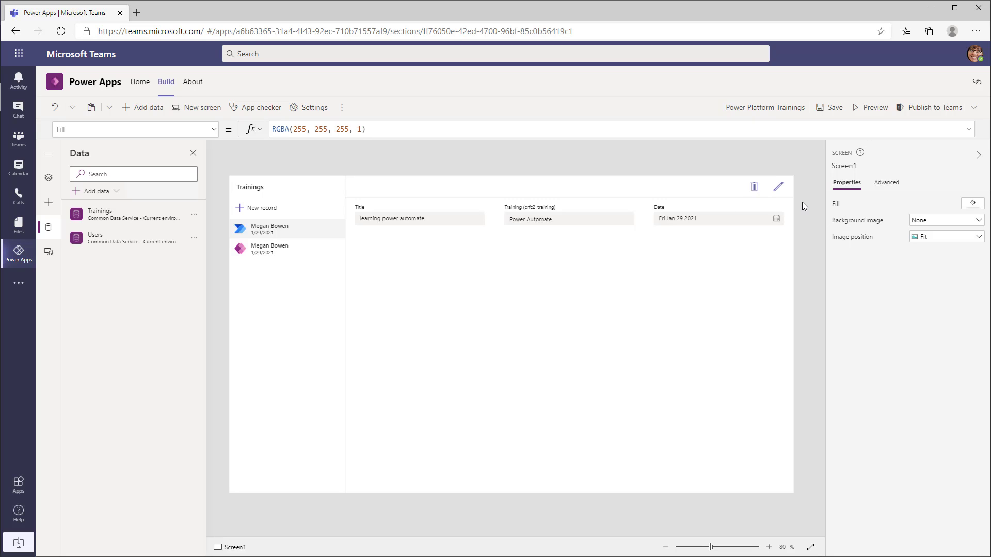
# - Publish the app to Teams and check which app tabs are active in the General channel
pyautogui.click(932, 110)
pyautogui.click(529, 380)
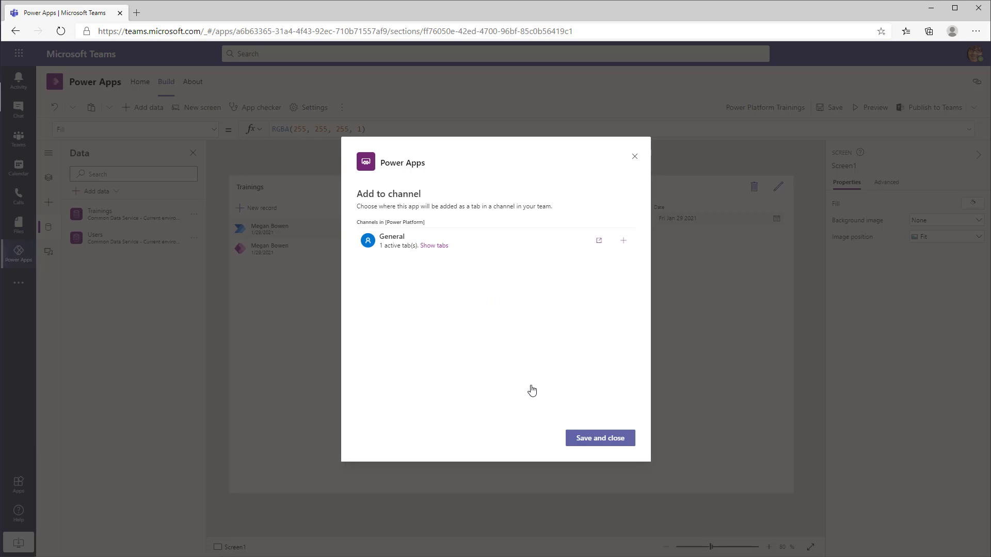
pyautogui.click(432, 247)
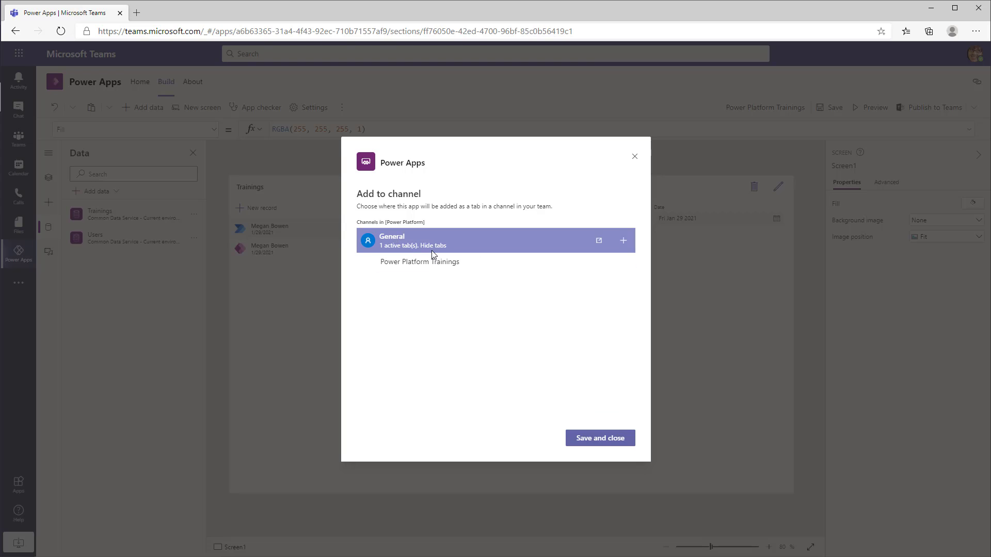
pyautogui.click(433, 259)
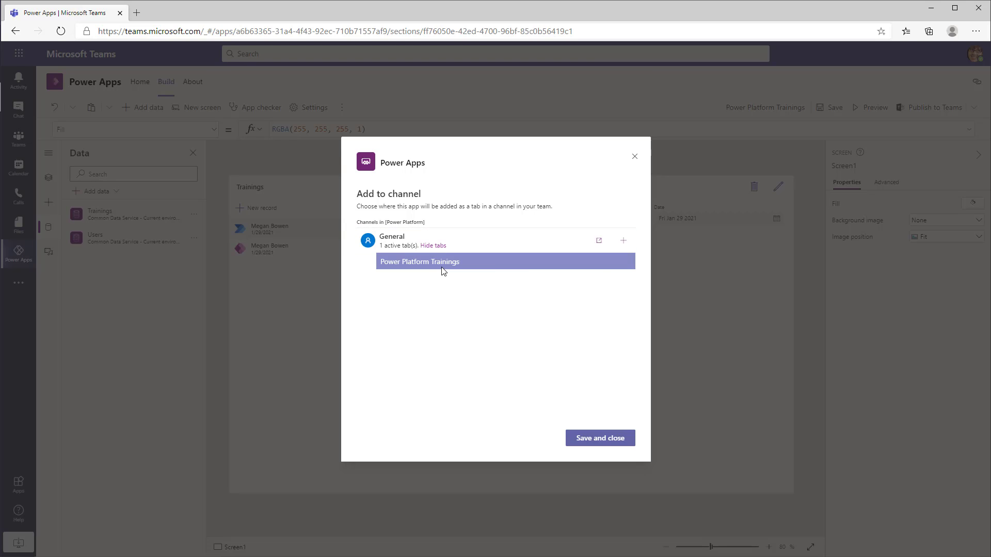
pyautogui.click(635, 156)
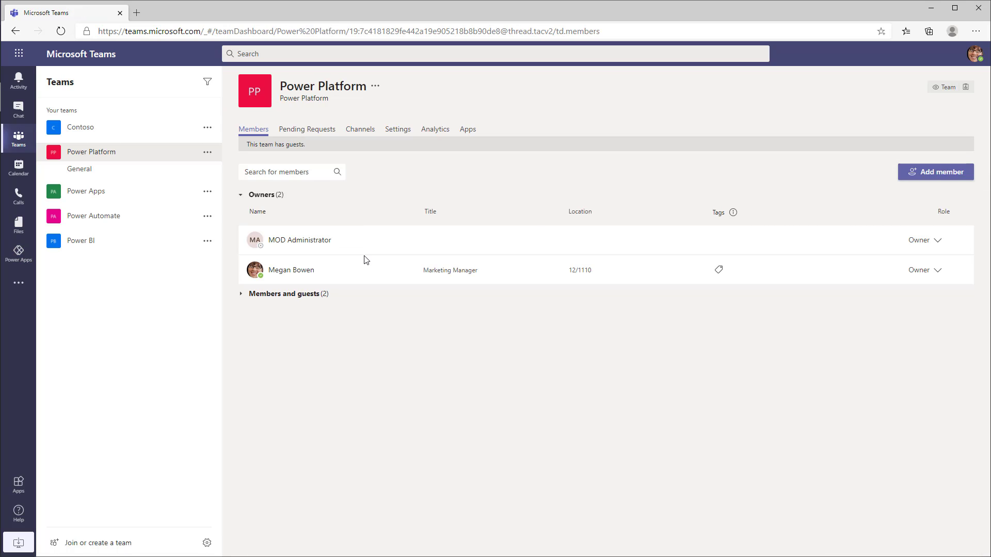
# - Review the Power Platform team's members and guests, and open the Power Platform Trainings tab in the General channel
pyautogui.click(273, 297)
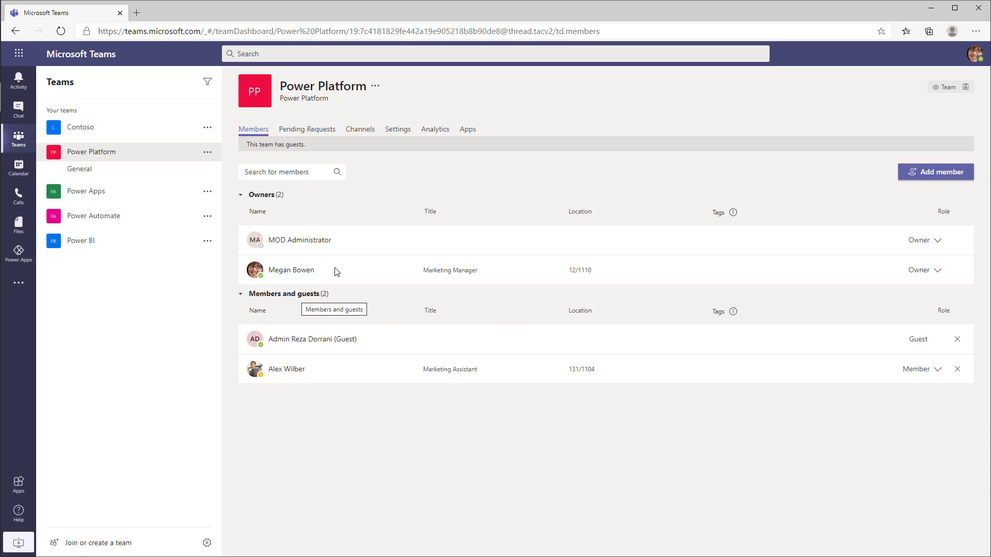
pyautogui.click(980, 61)
pyautogui.click(393, 108)
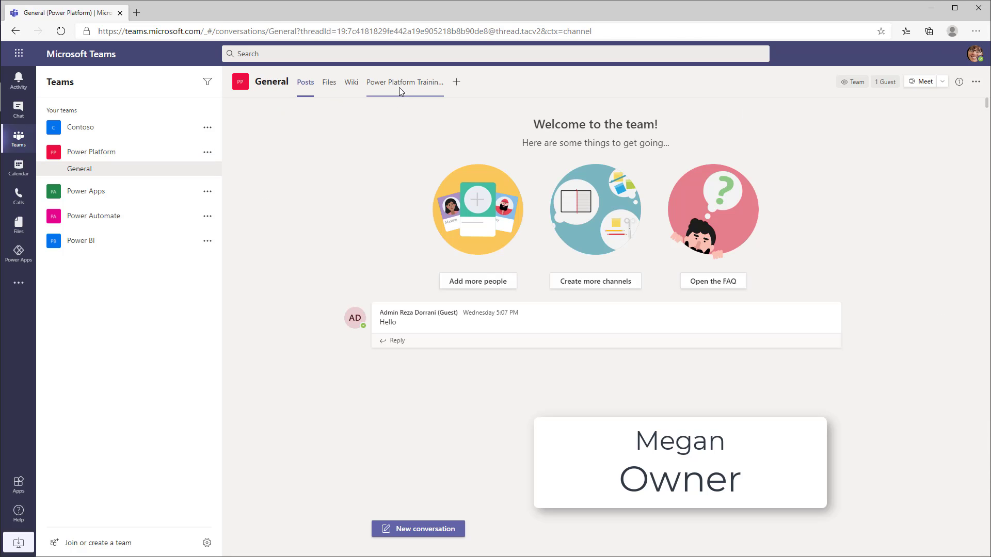
pyautogui.click(398, 87)
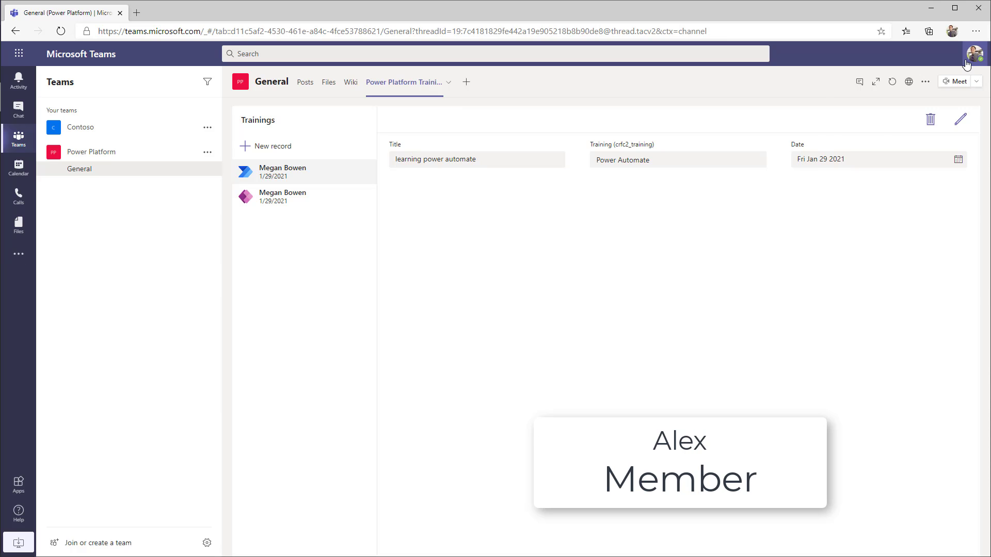
# - Check which account is signed in to the member, guest and owner sessions of the Trainings tab
pyautogui.click(966, 62)
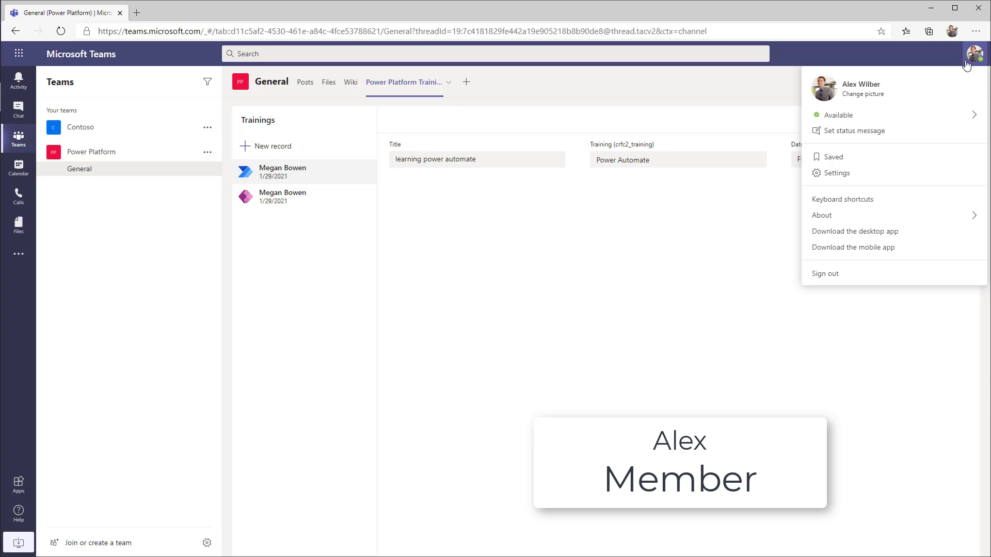
pyautogui.click(568, 229)
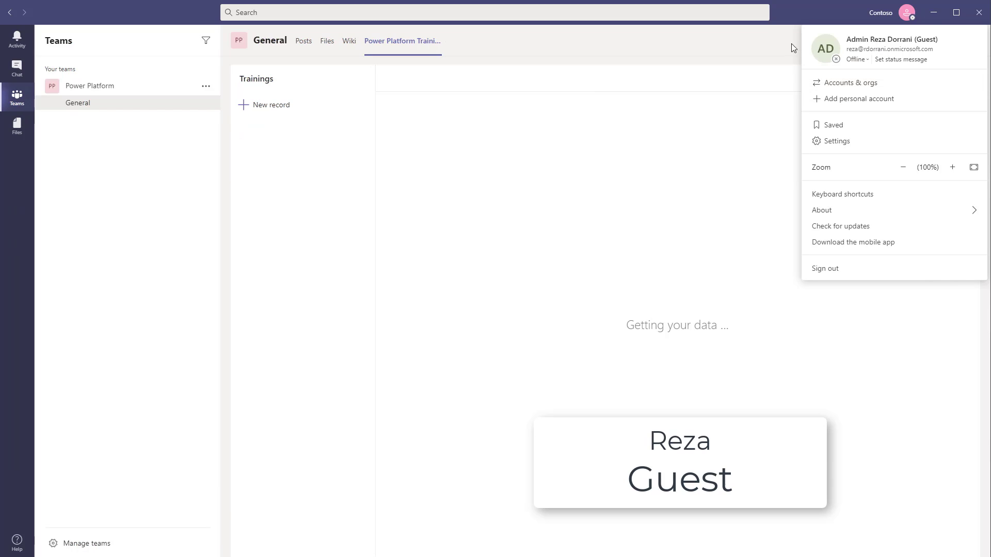
pyautogui.click(720, 50)
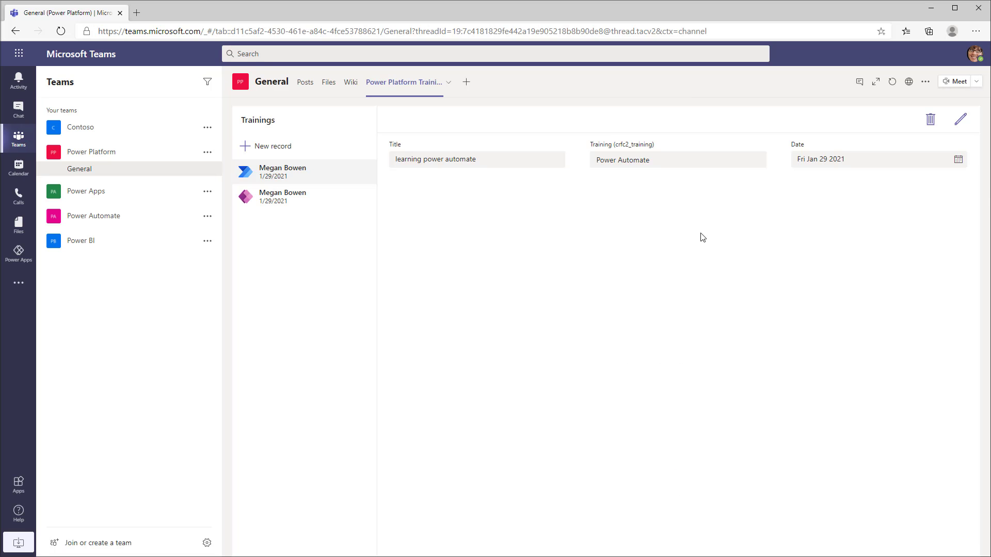
pyautogui.click(973, 54)
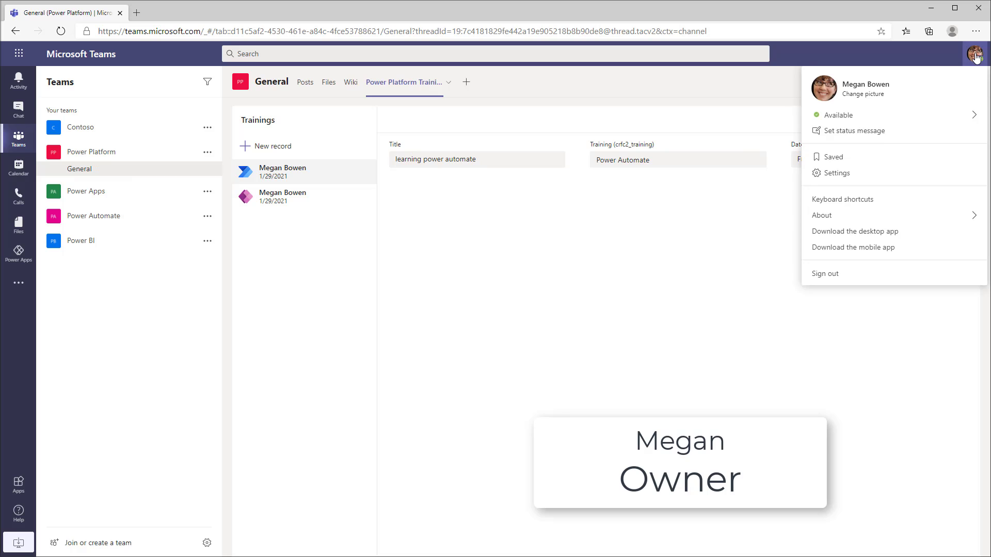
pyautogui.click(735, 232)
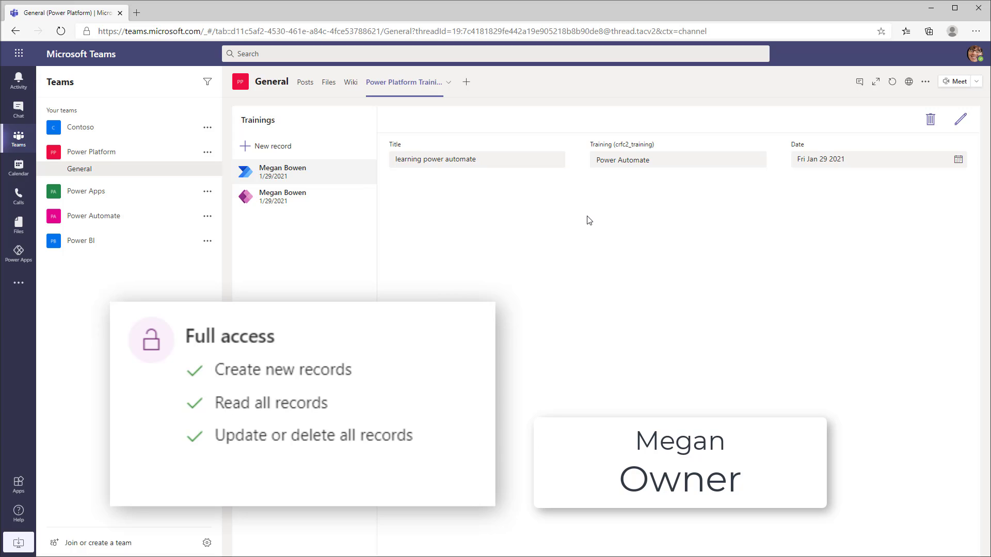
# - As the team owner, set the date of the Learn Power Apps record to January 30, 2021 and save it
pyautogui.click(306, 195)
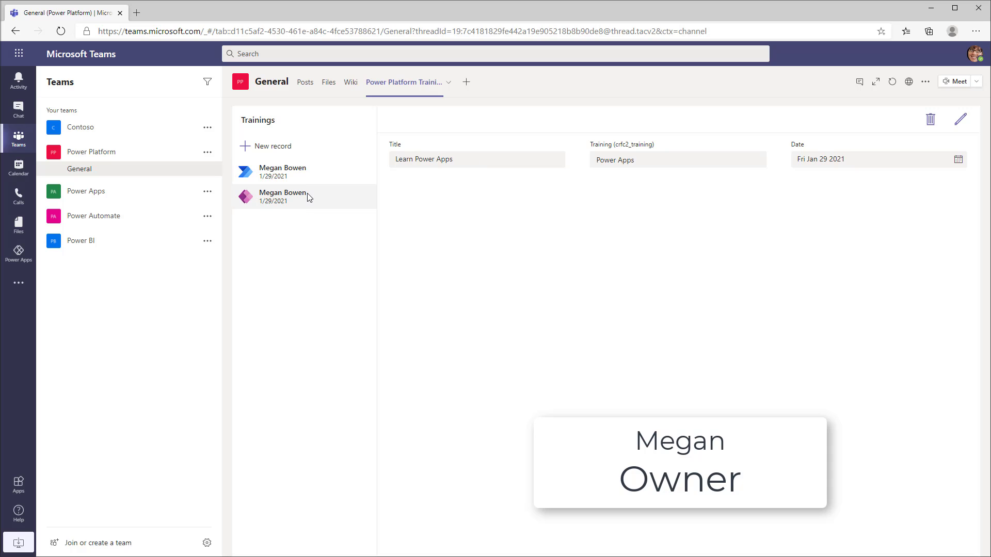
pyautogui.click(961, 119)
pyautogui.click(958, 160)
pyautogui.click(855, 283)
pyautogui.click(961, 125)
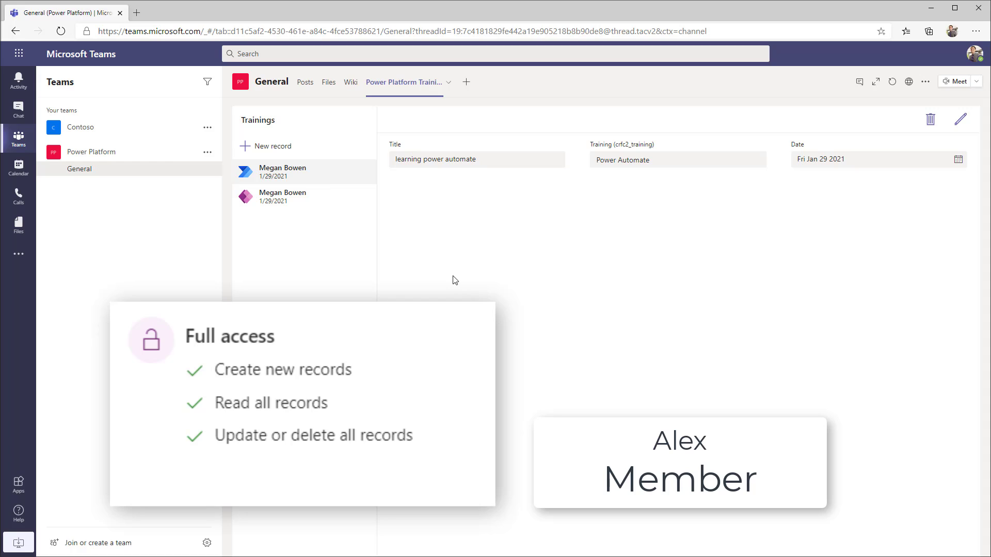
# - In the team member's session, delete the Learn Power Apps training record
pyautogui.click(330, 196)
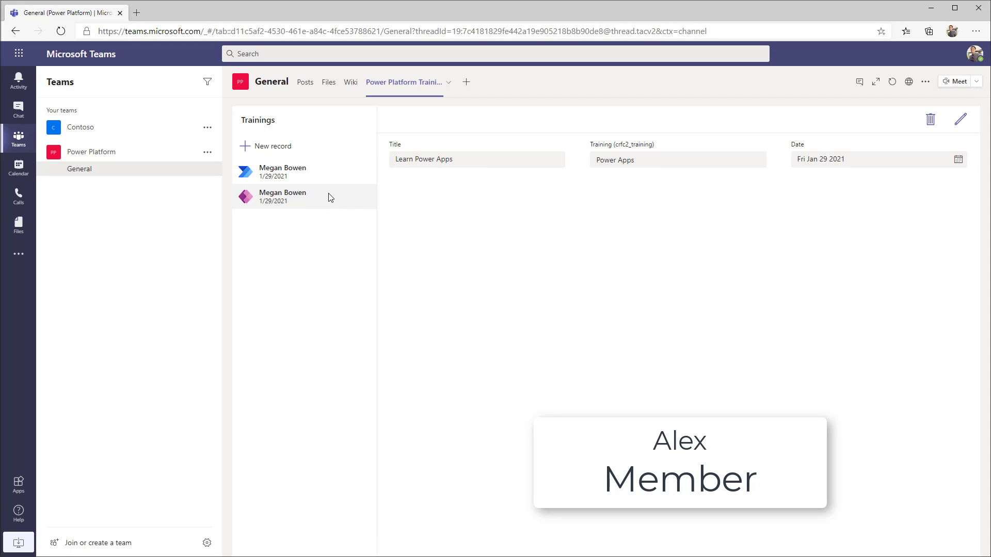
pyautogui.click(931, 120)
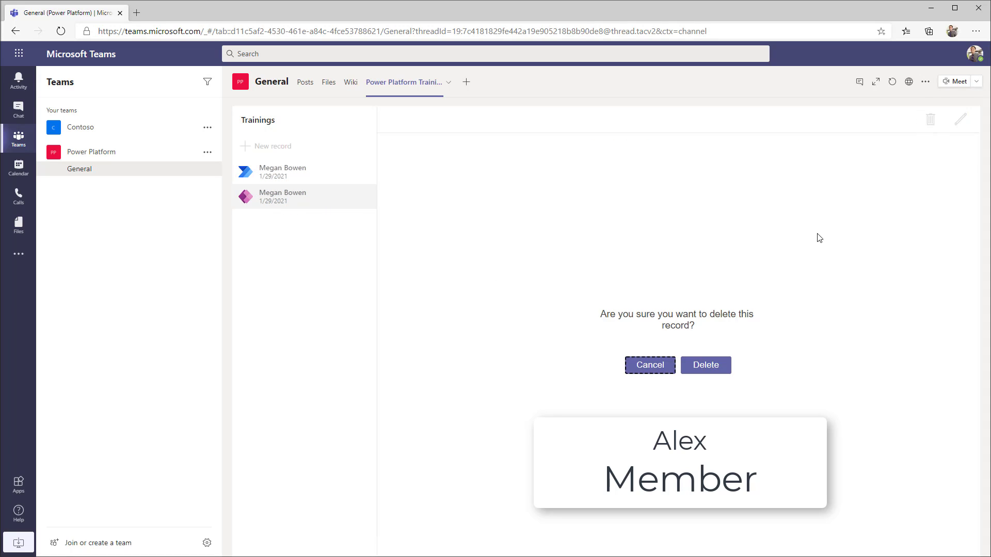
pyautogui.click(721, 365)
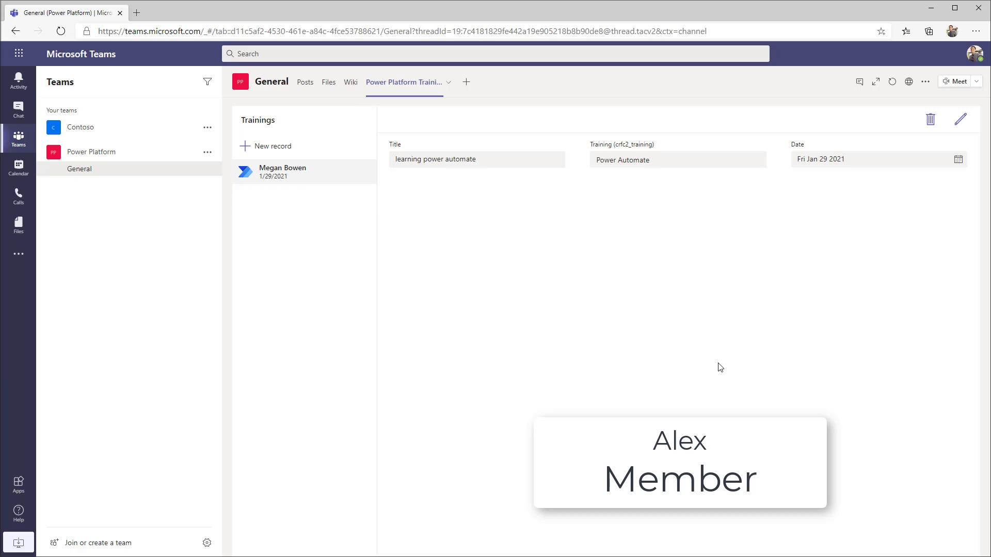
# - As the team member, create a training record titled Learn Power Apps, and reload the Trainings tab in the owner's session
pyautogui.click(262, 146)
pyautogui.click(398, 160)
pyautogui.write('Learn Power Apps')
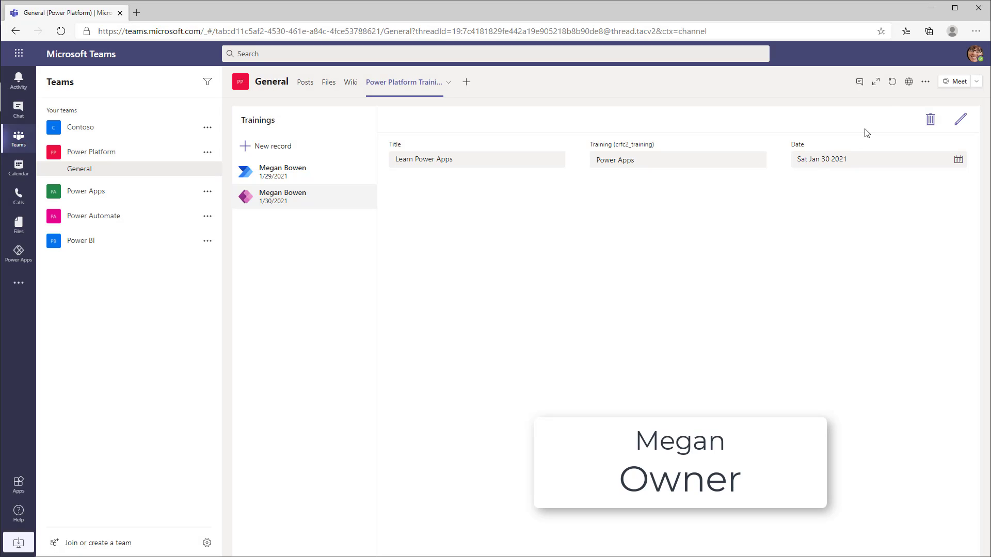
pyautogui.click(891, 90)
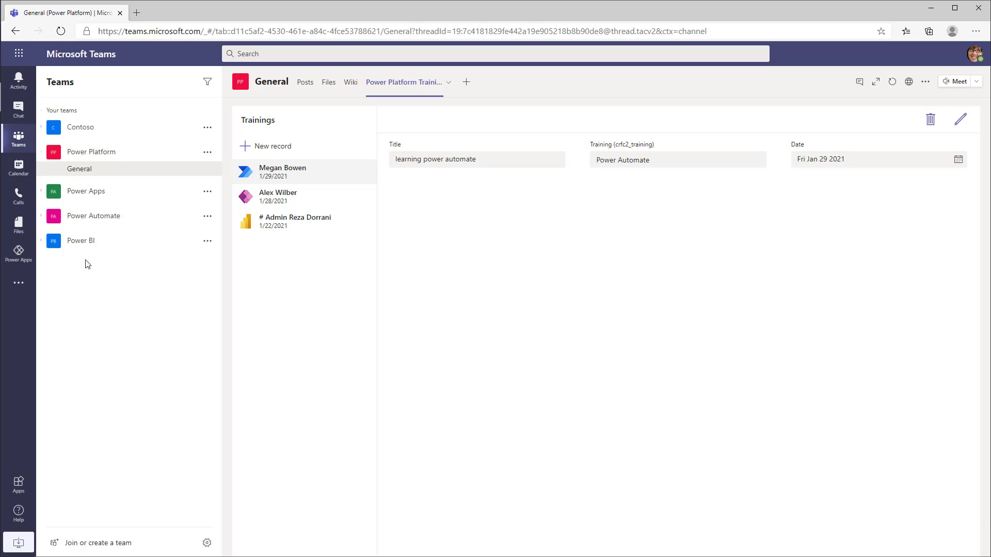
# - Open the permission settings of the Training table built by the Power Platform team in Power Apps
pyautogui.click(18, 253)
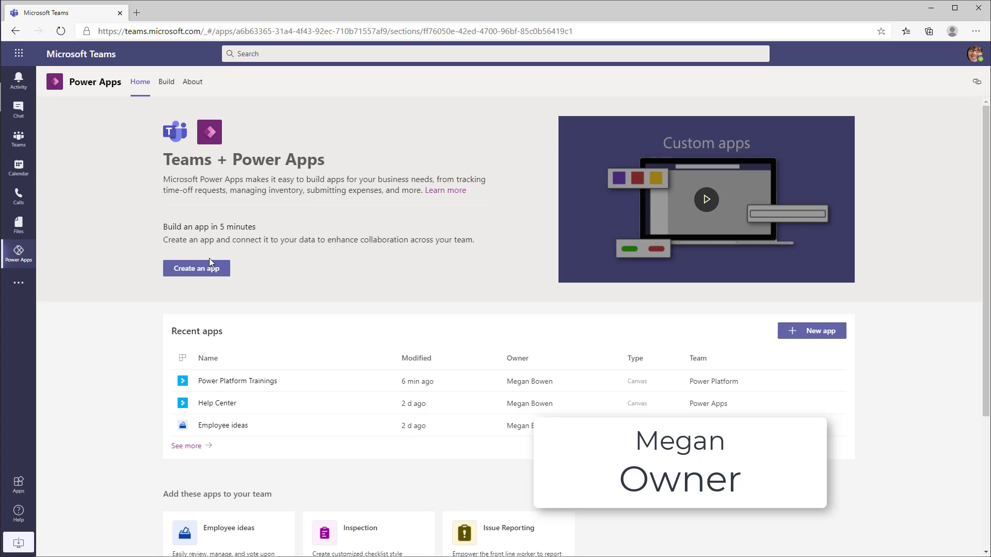
pyautogui.click(167, 85)
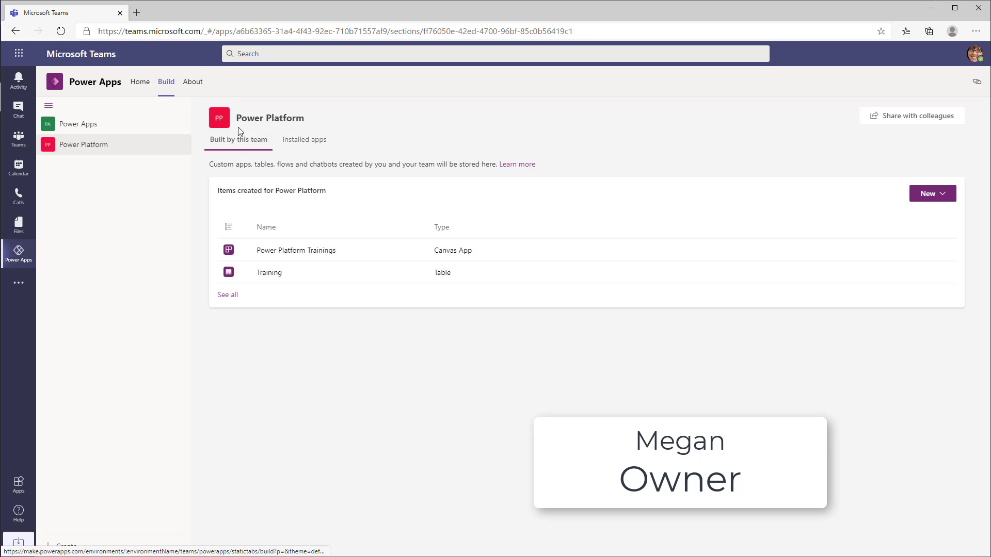
pyautogui.click(227, 295)
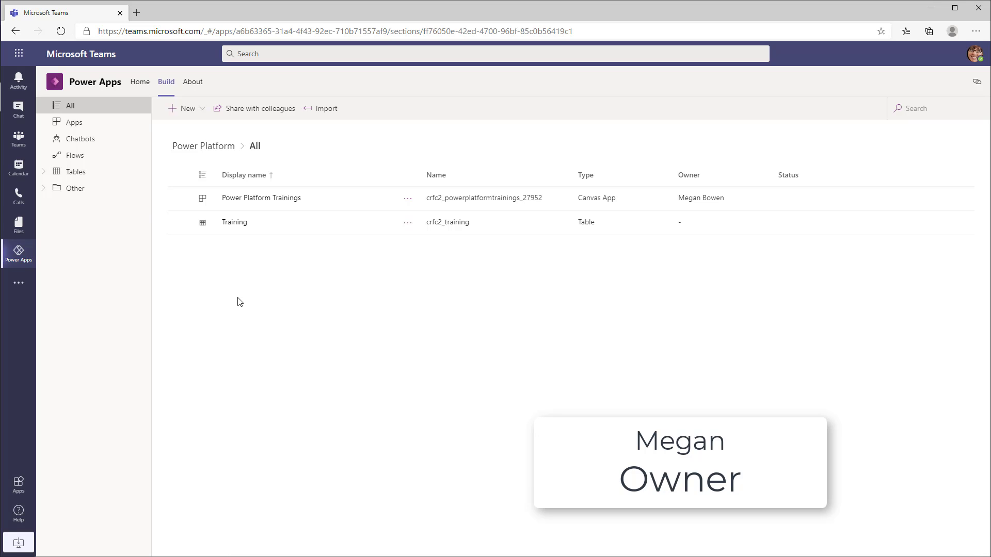
pyautogui.click(98, 171)
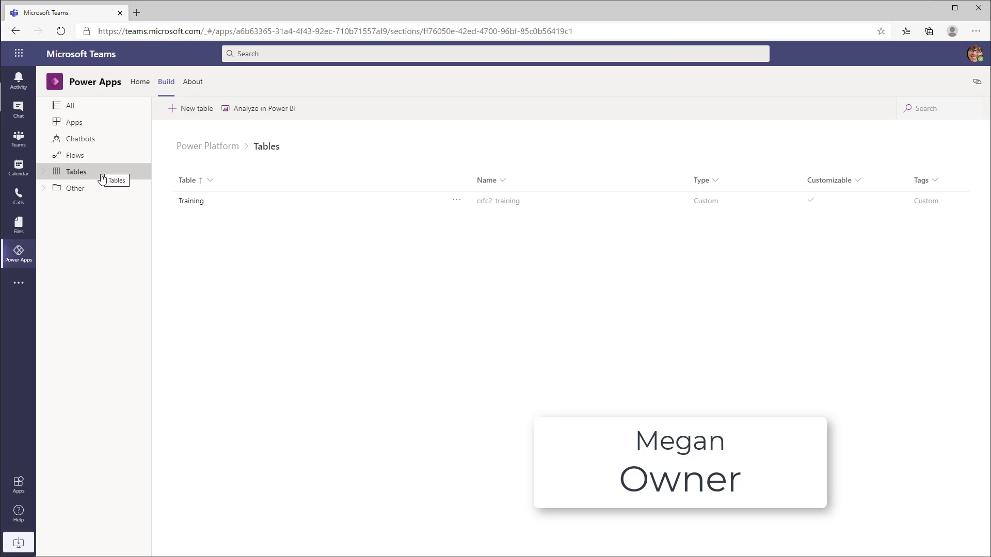
pyautogui.click(229, 201)
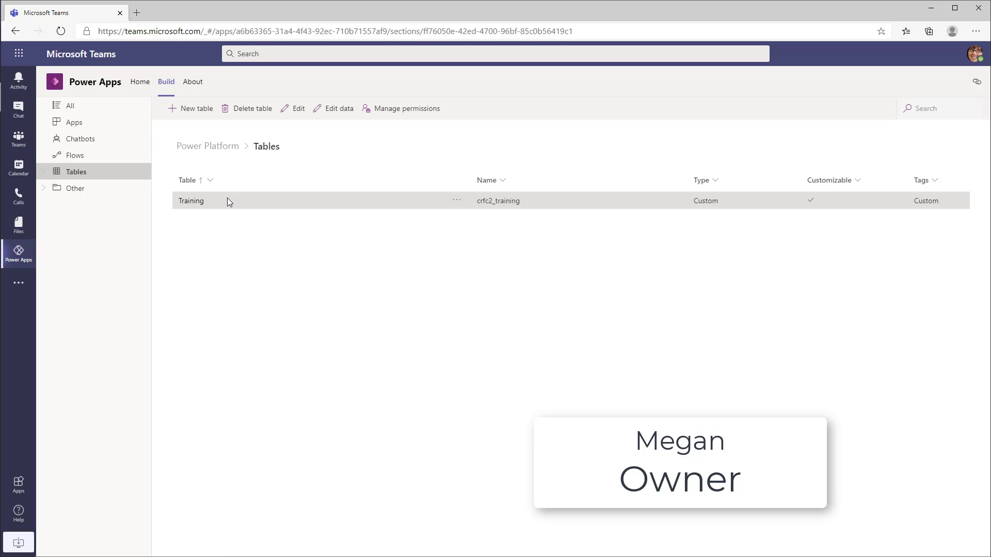
pyautogui.click(408, 111)
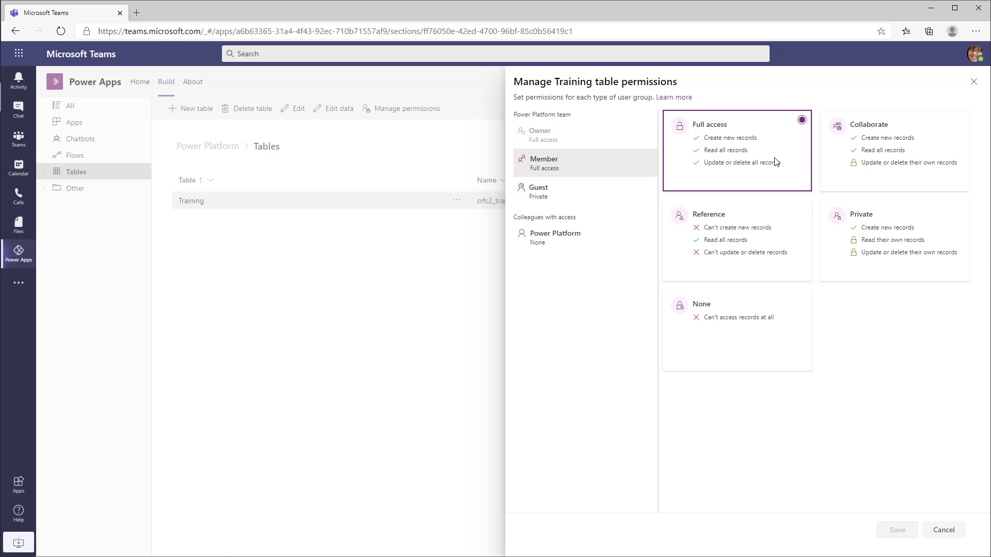
# - Compare what the Collaborate, Reference, Private, None and Full access levels allow for members, and review the Guest group's permission level
pyautogui.click(849, 149)
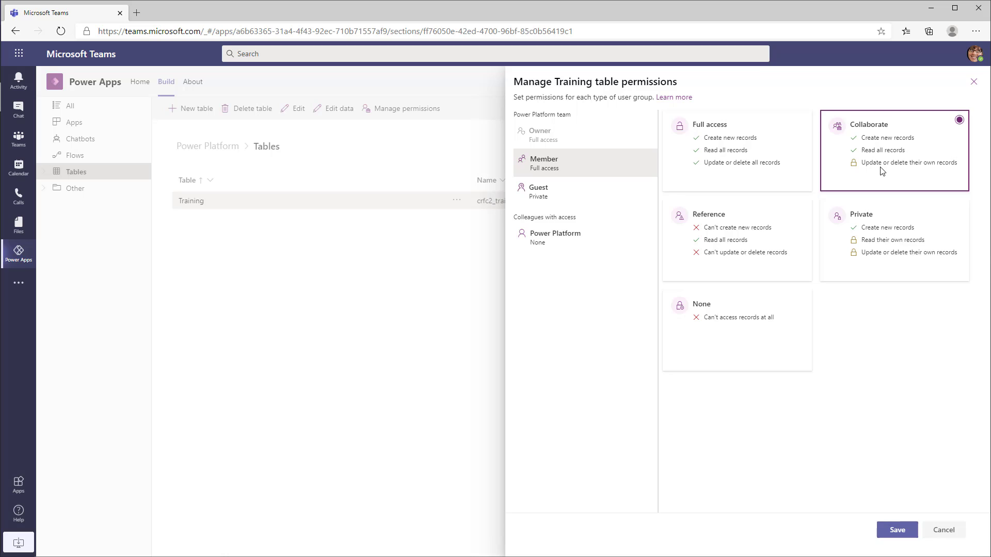
pyautogui.click(775, 234)
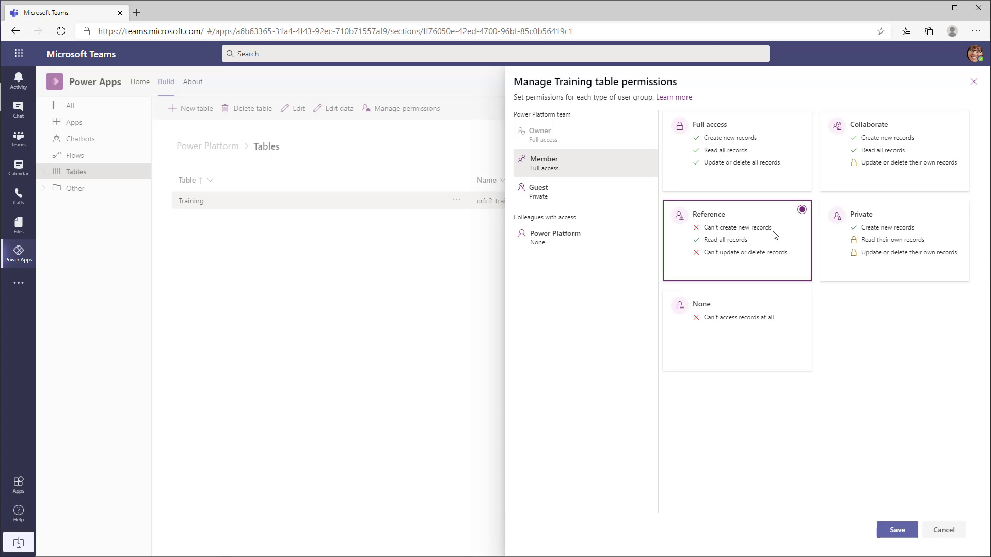
pyautogui.click(867, 276)
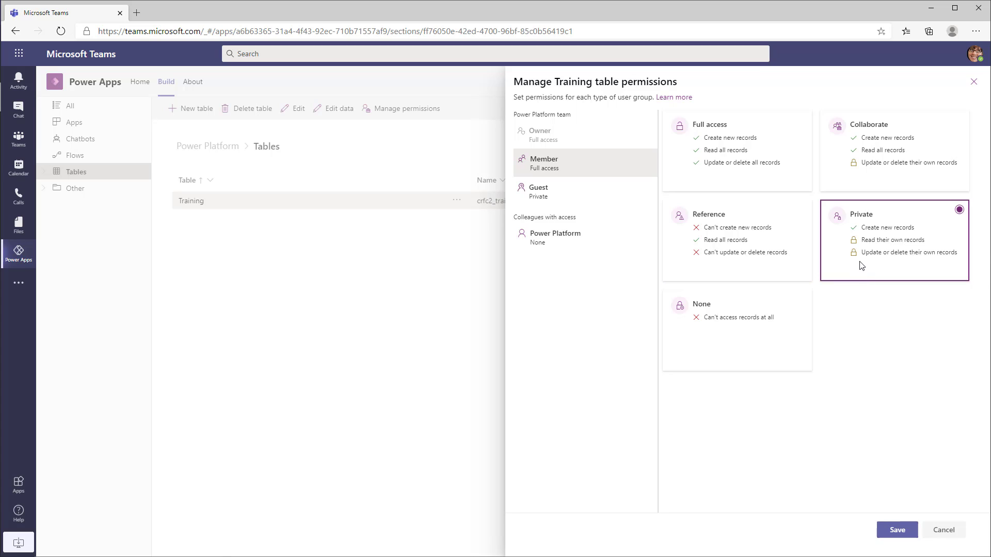
pyautogui.click(534, 192)
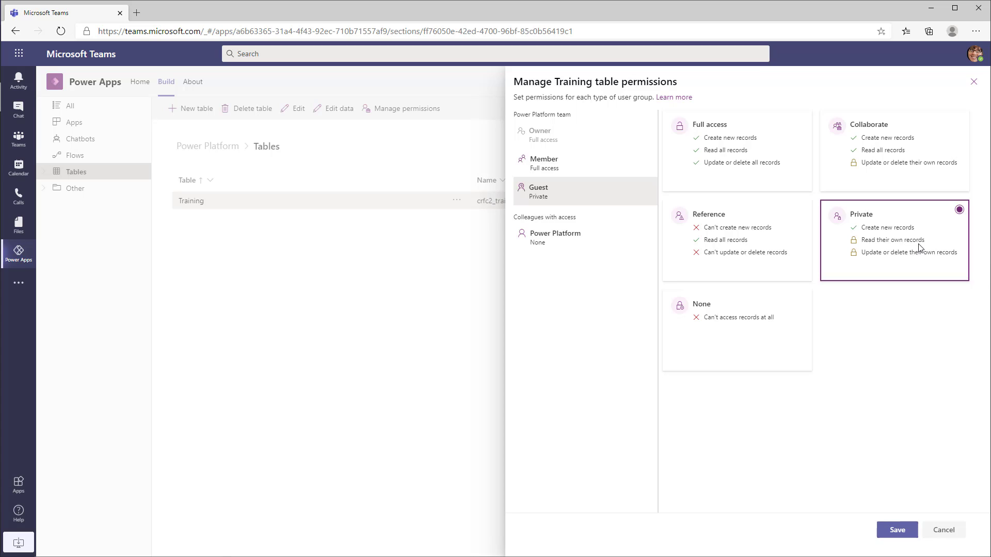
pyautogui.press('Up')
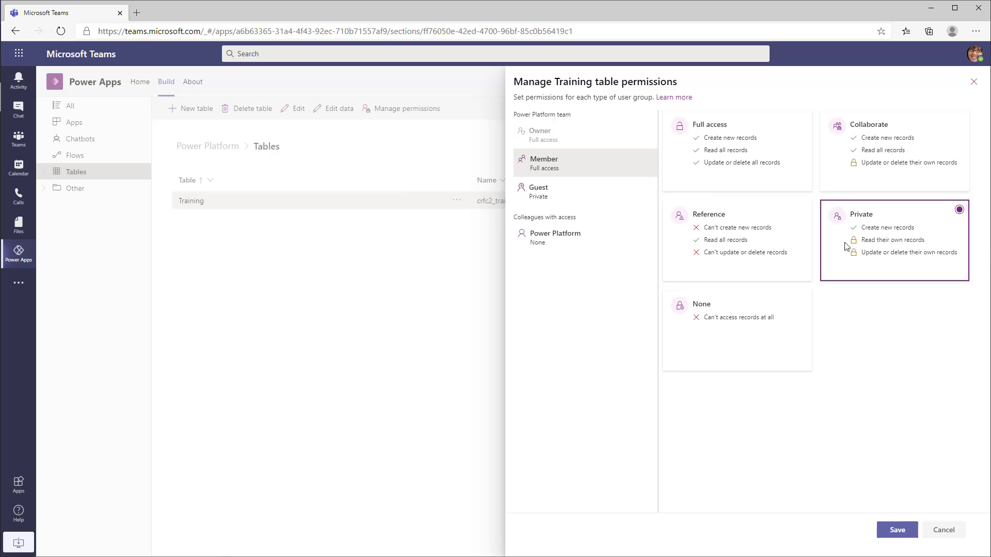
pyautogui.click(749, 321)
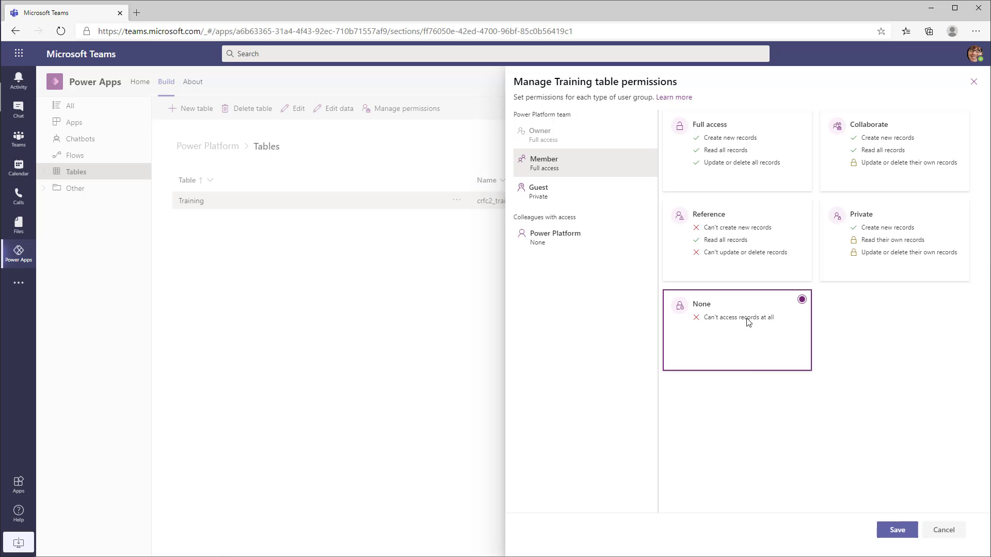
pyautogui.click(568, 161)
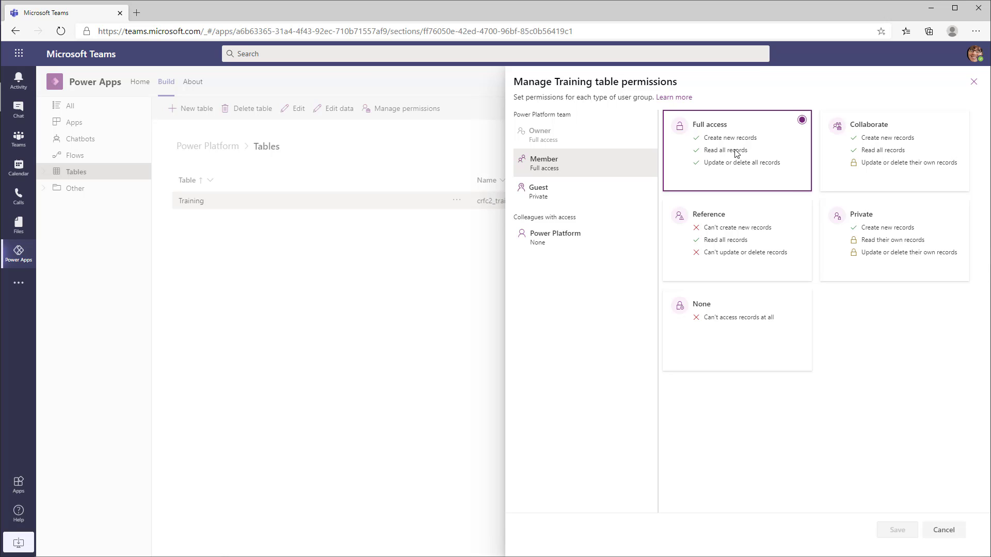
# - Set the Training table permissions to Private for members and Reference for guests, saving each change
pyautogui.click(870, 252)
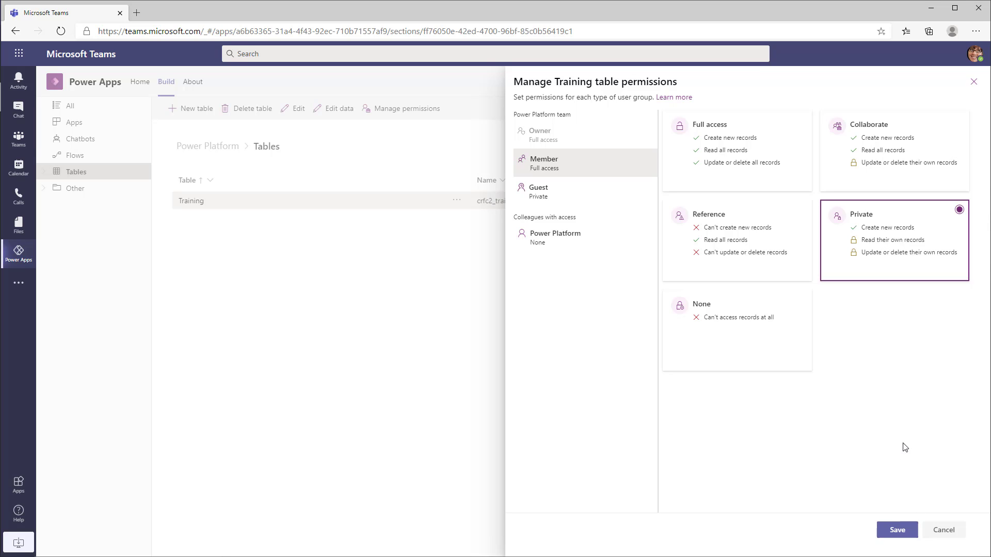
pyautogui.click(898, 530)
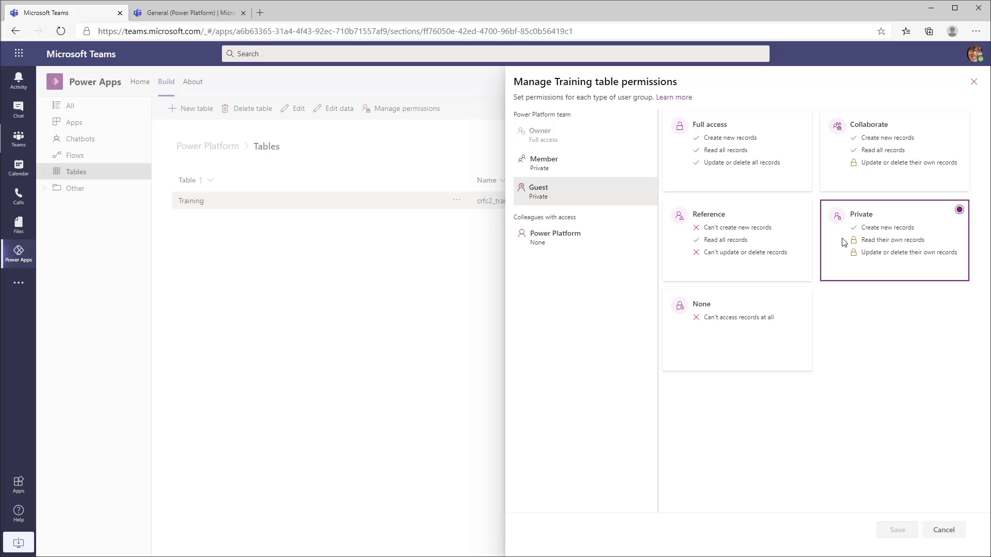
pyautogui.click(735, 237)
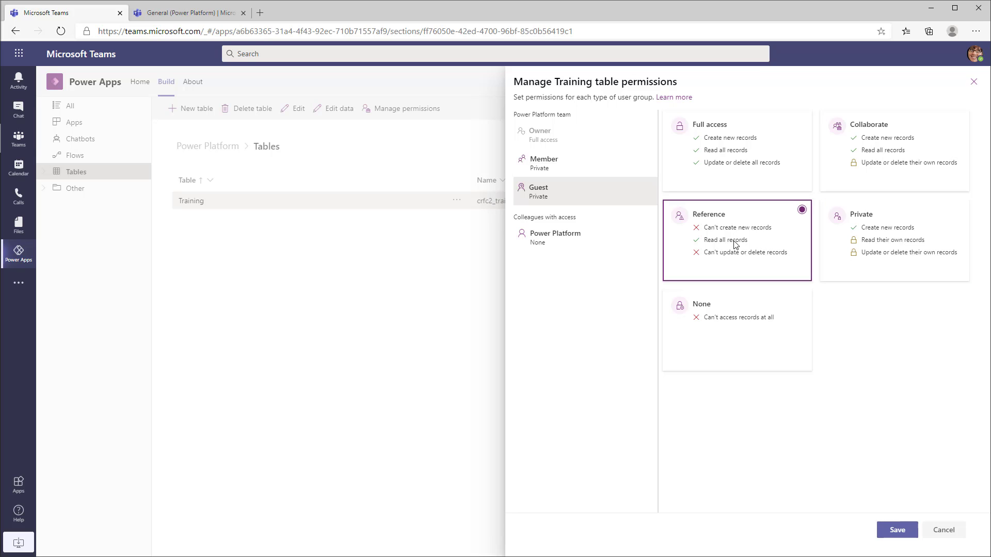
pyautogui.click(898, 531)
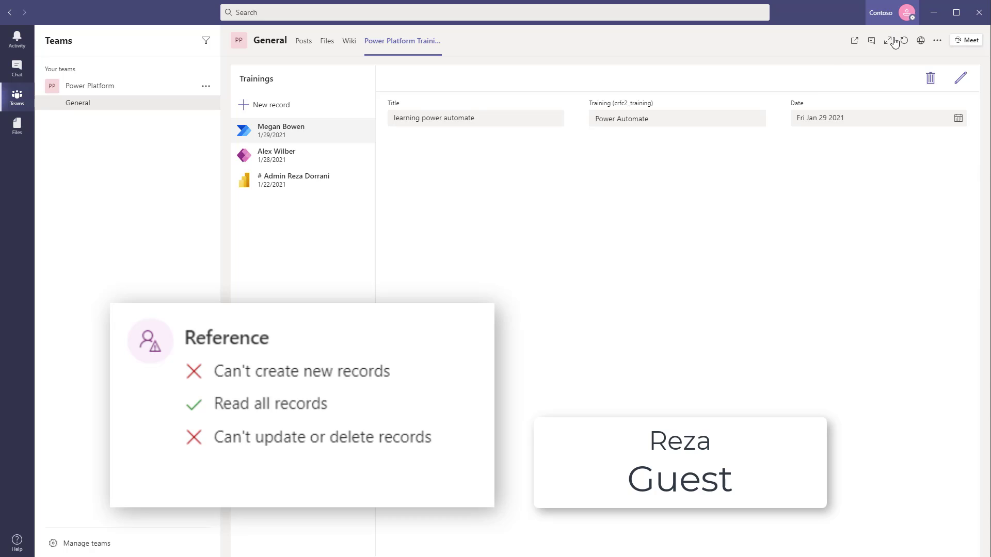
# - In the guest's session, check the signed-in account and try to delete the learning power automate training record
pyautogui.click(907, 12)
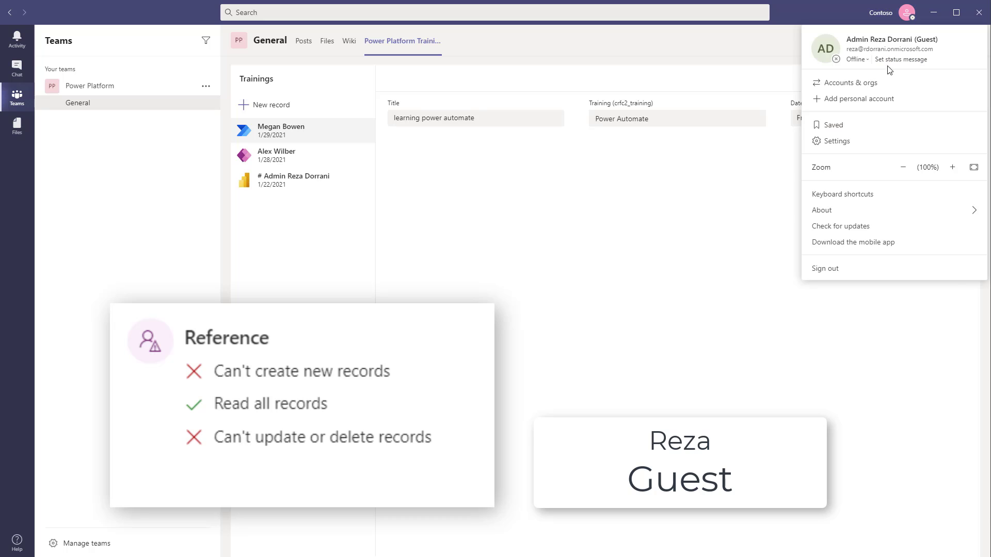
pyautogui.click(627, 233)
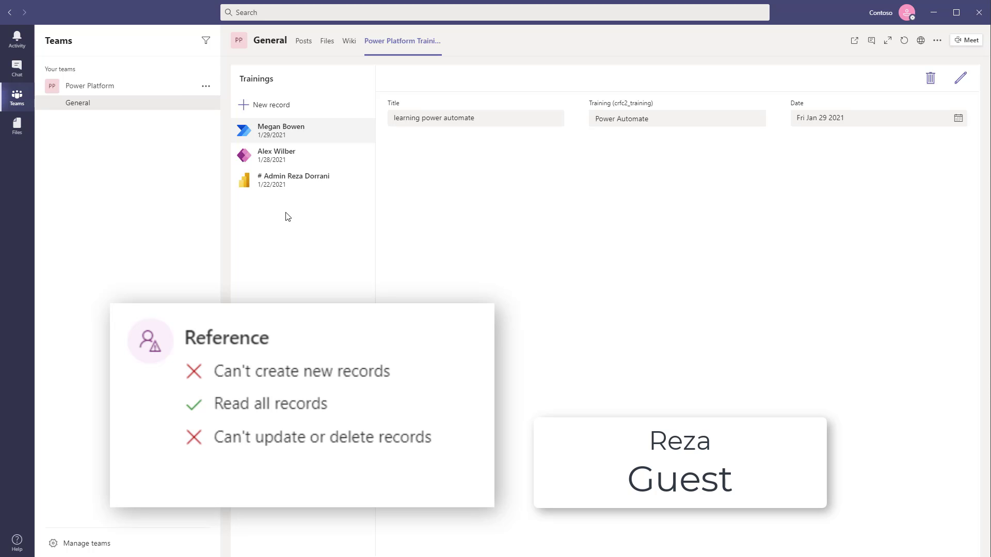
pyautogui.click(930, 81)
pyautogui.click(703, 346)
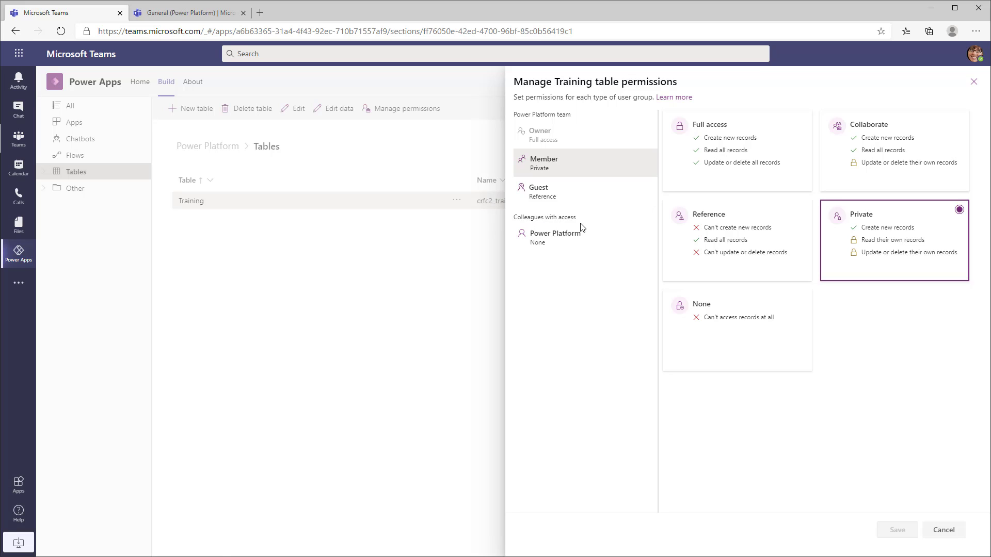
# - Choose Collaborate as the Training table permission for the Power Platform group under colleagues with access
pyautogui.click(573, 236)
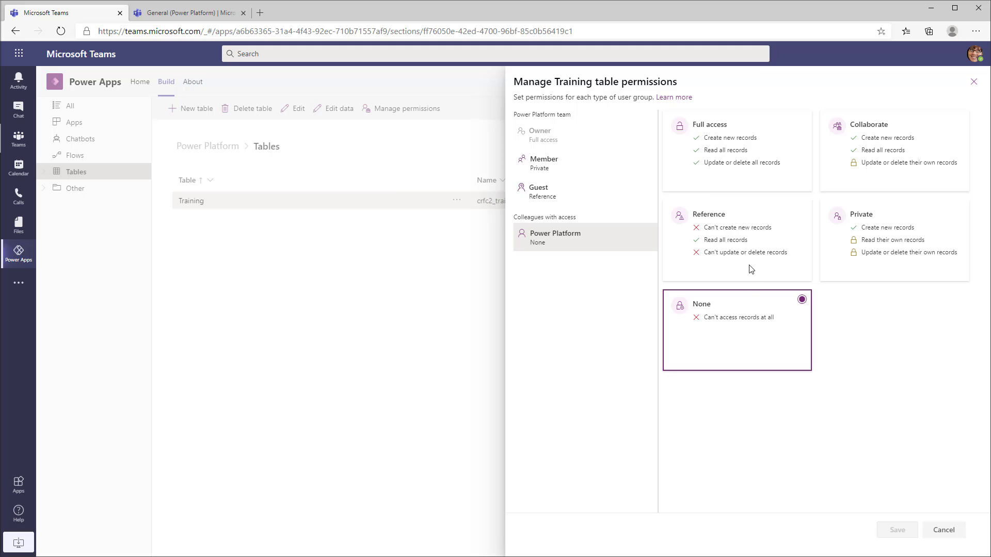
pyautogui.click(903, 175)
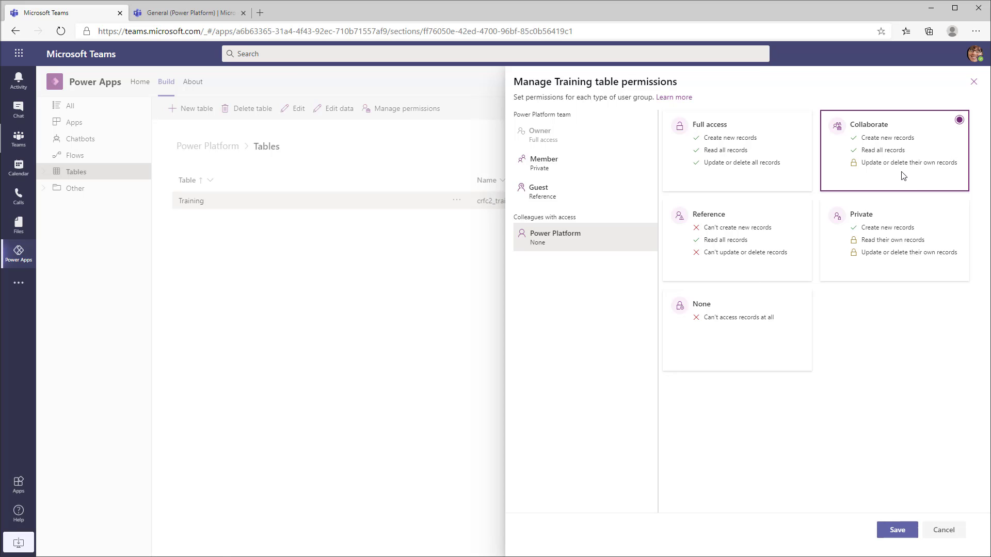
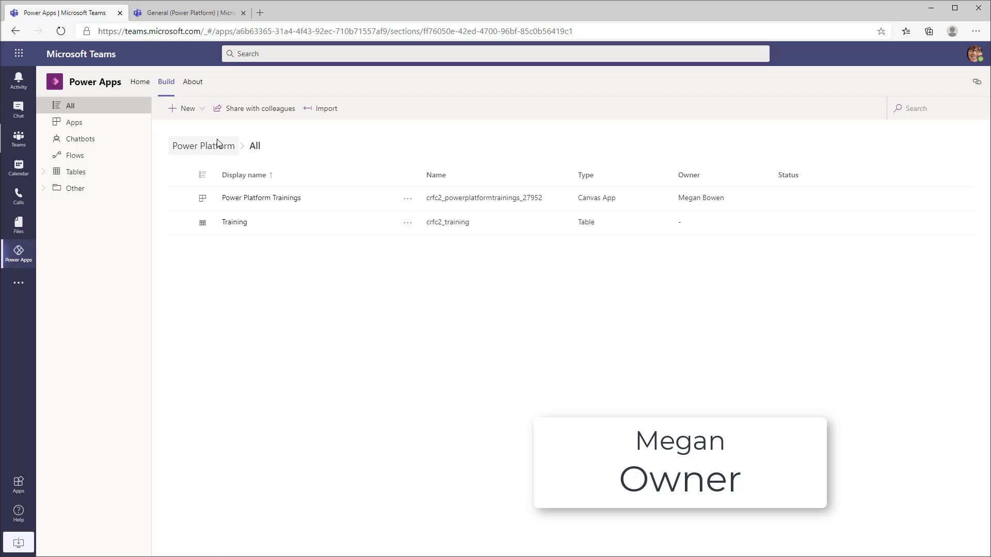
# - Share the Power Platform Trainings app with the Power Apps group instead of Power Platform, and save the sharing settings
pyautogui.click(243, 109)
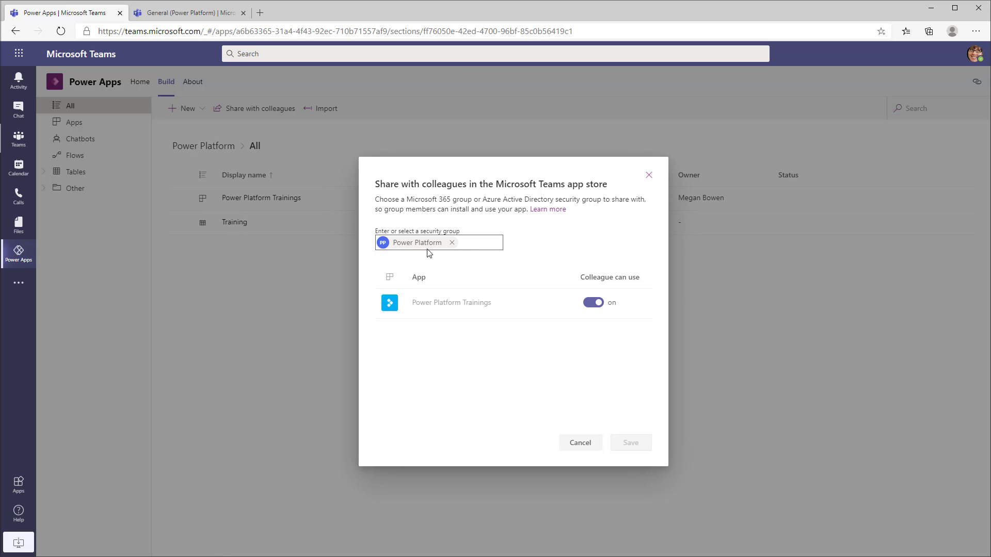
pyautogui.click(452, 243)
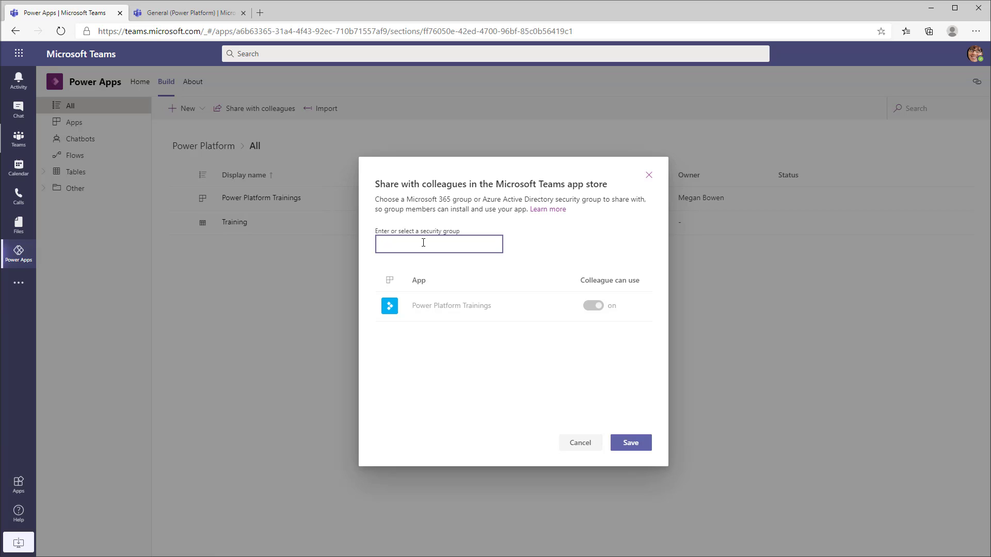
pyautogui.write('power')
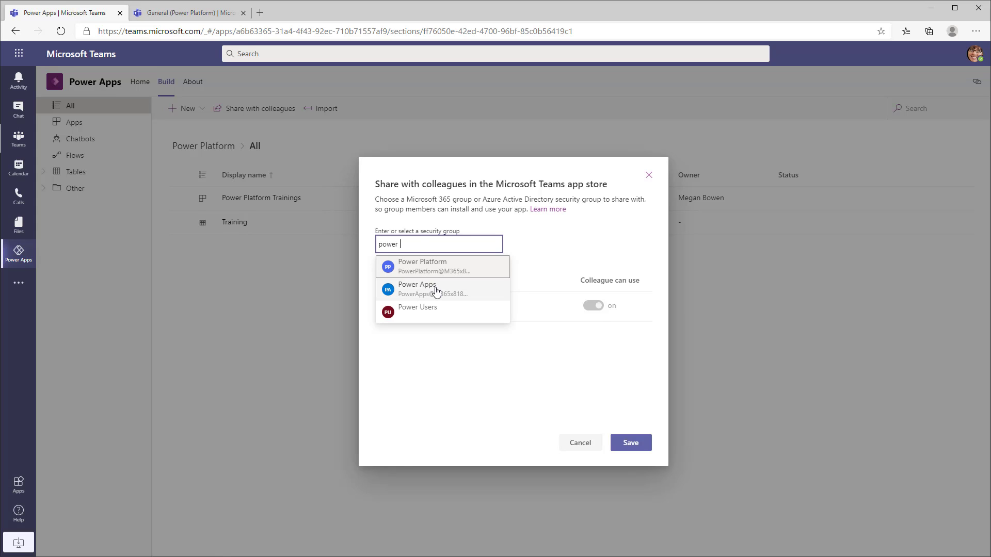
pyautogui.click(436, 292)
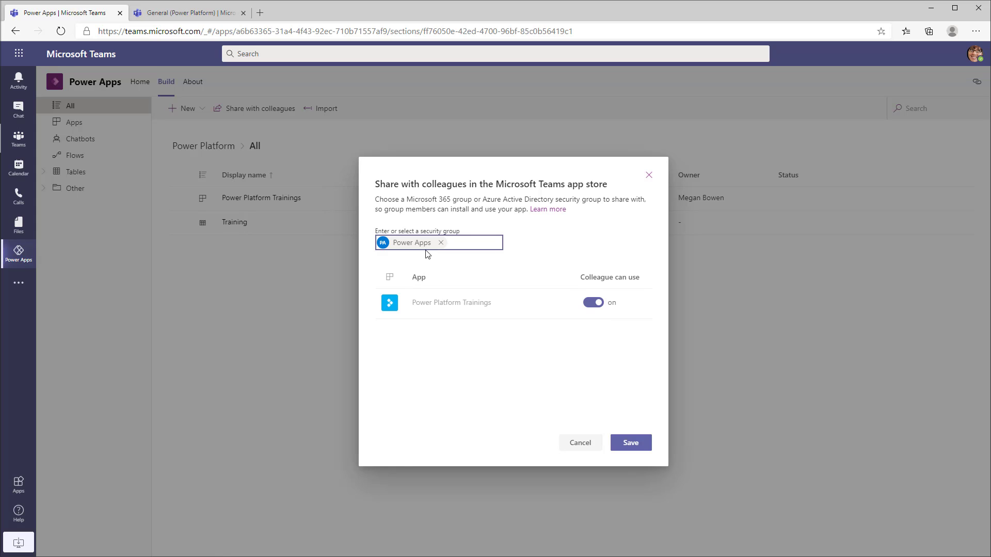
pyautogui.click(629, 449)
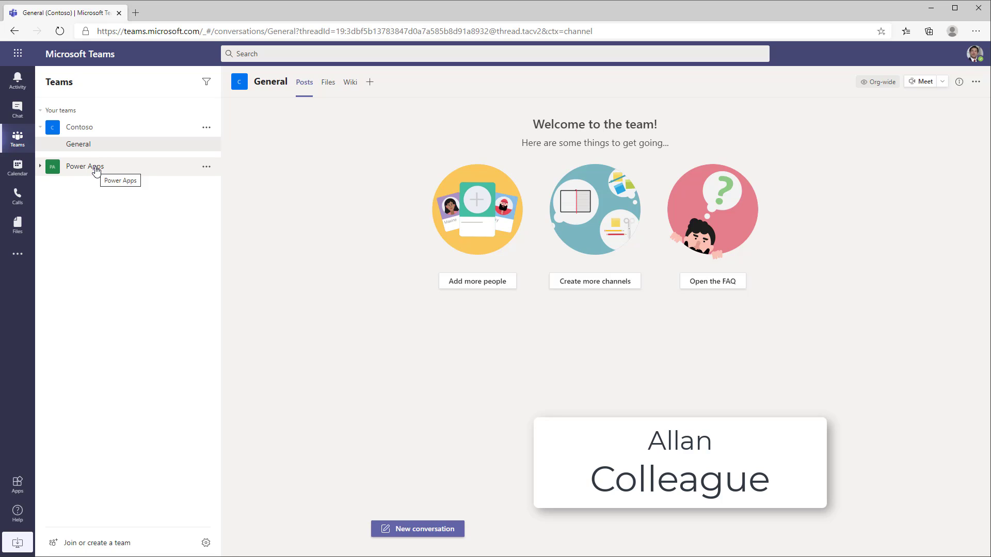
# - In the colleague's session, add the colleague-built Leave Requests app from the apps built for Contoso
pyautogui.click(25, 483)
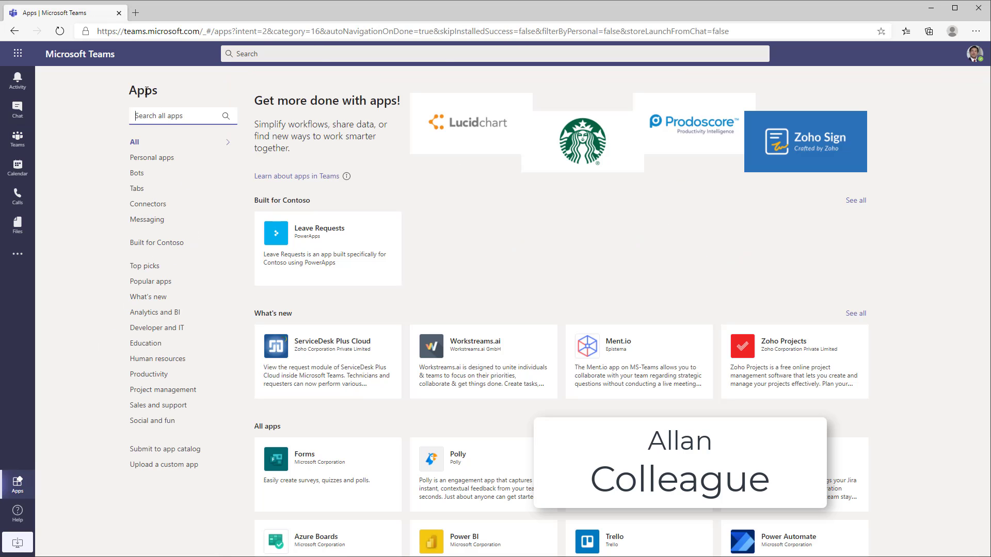
pyautogui.click(152, 247)
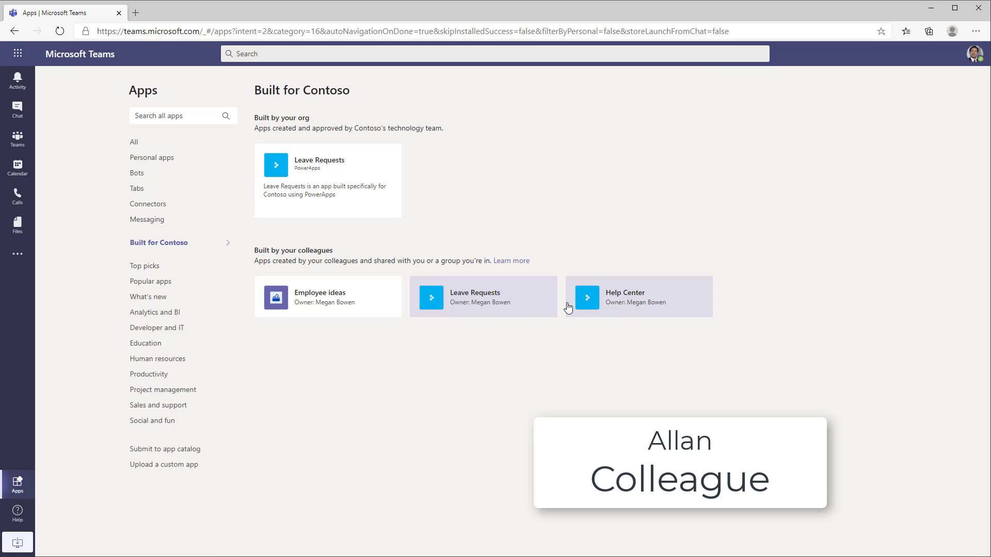
pyautogui.click(508, 306)
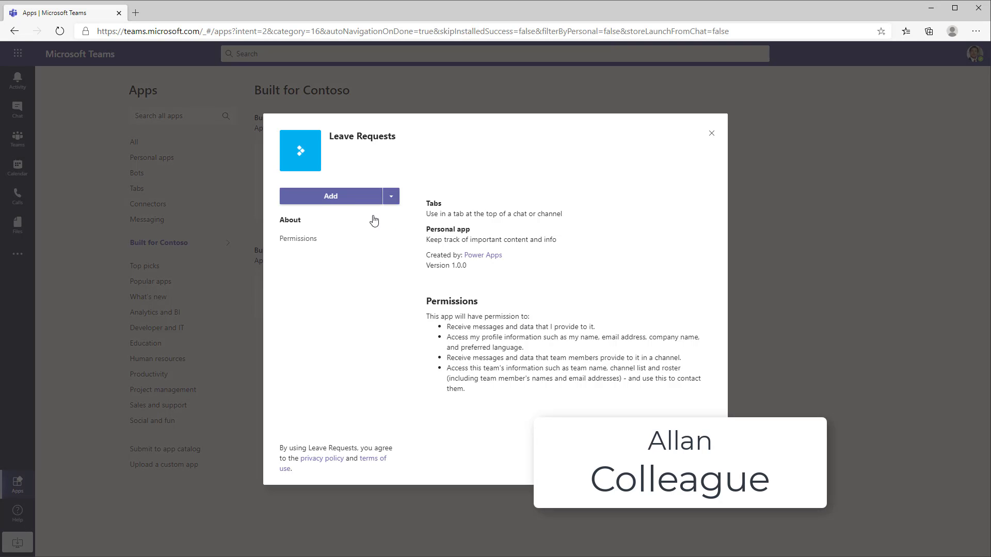
pyautogui.click(343, 200)
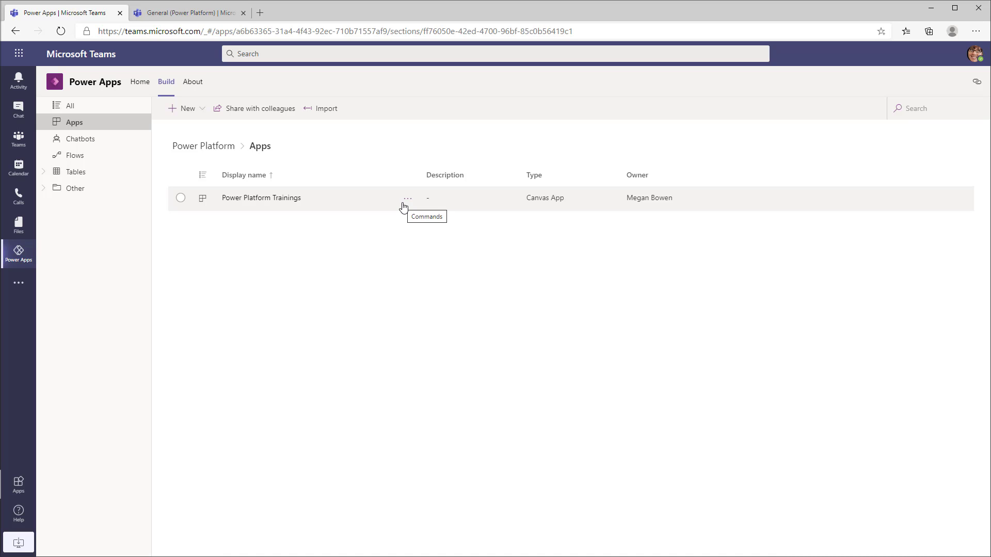
# - In the owner's session, review the colleague sharing settings of the Power Platform Trainings app, and open the Training table's permission settings
pyautogui.click(286, 115)
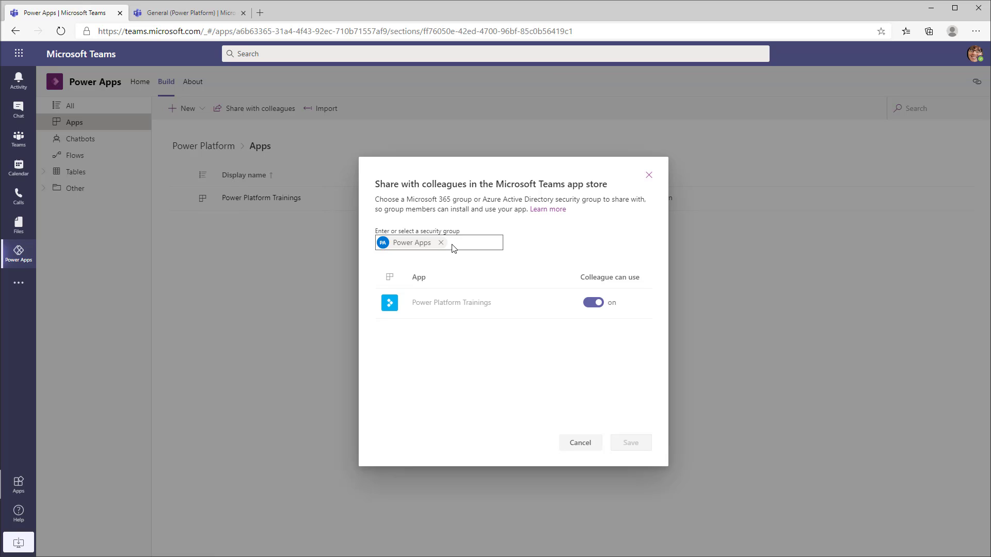
pyautogui.click(650, 176)
pyautogui.click(118, 175)
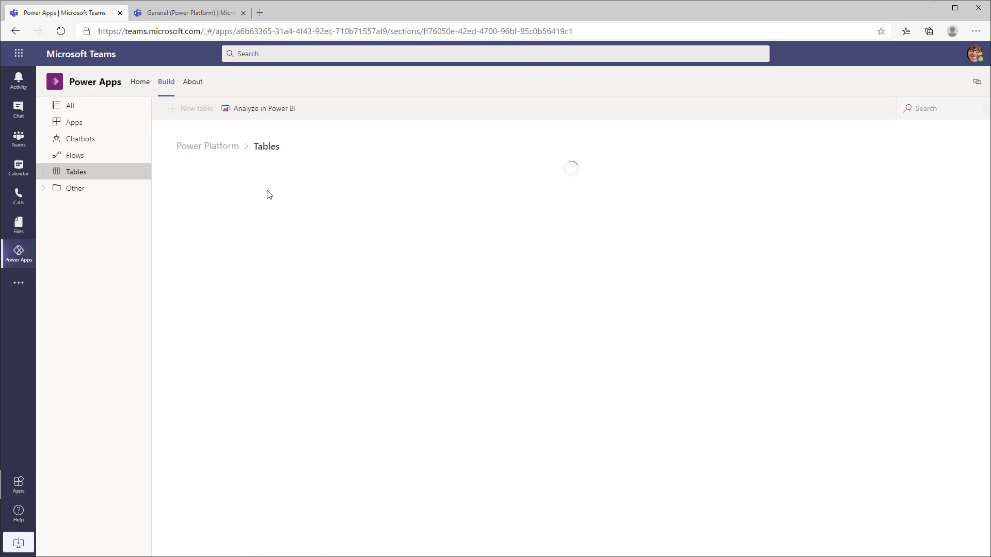
pyautogui.click(274, 203)
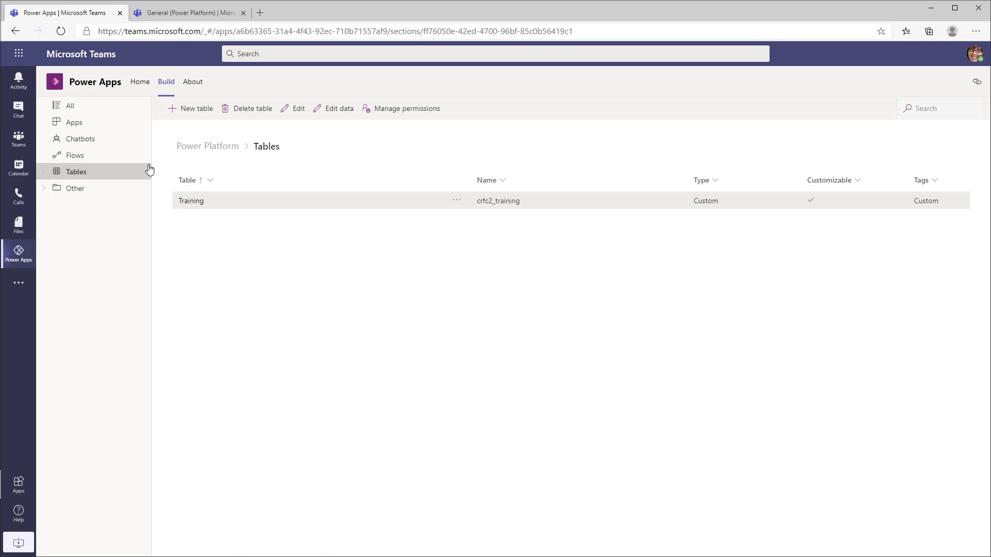
pyautogui.click(390, 120)
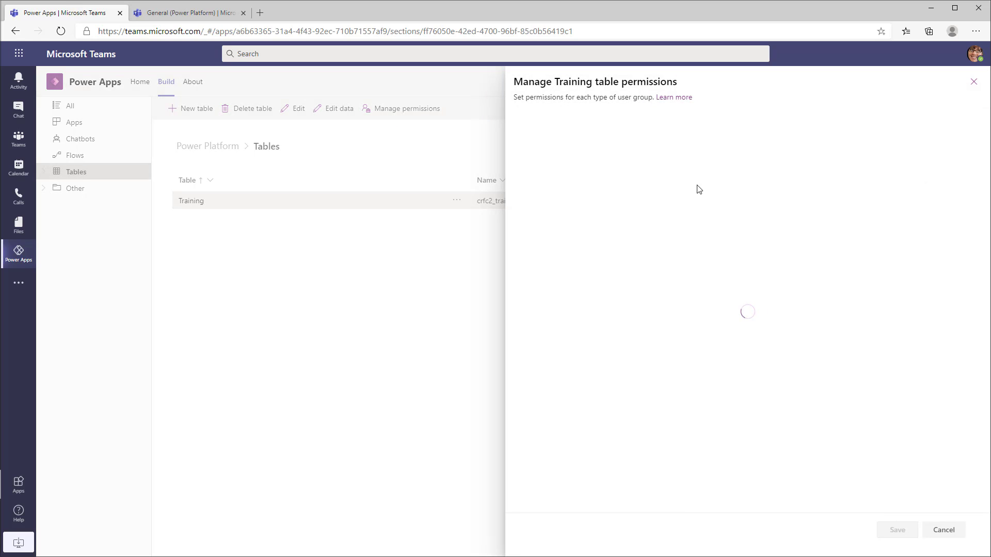